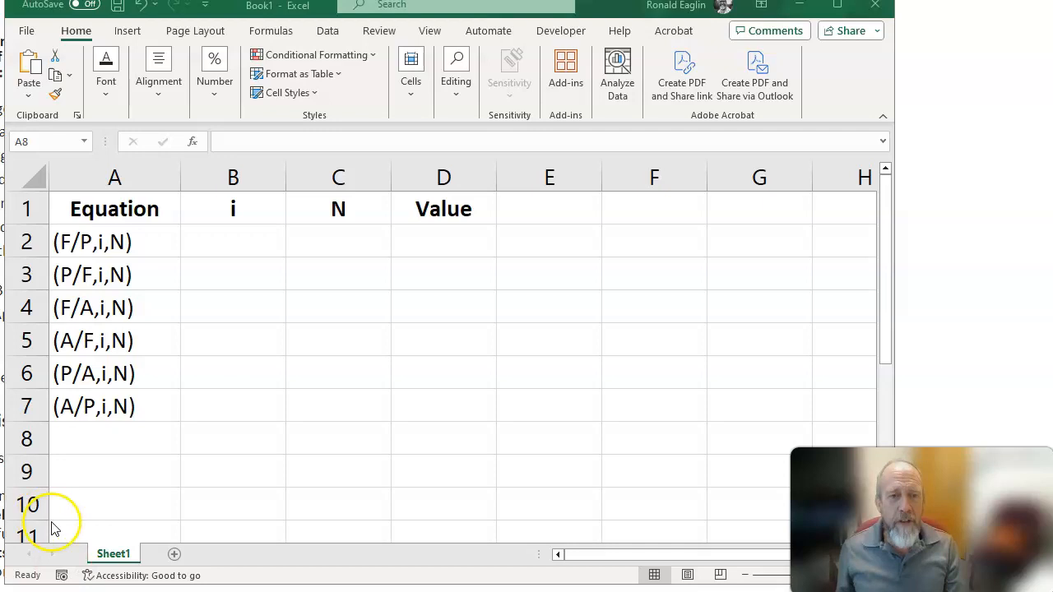
Step: Enter the F/P factor formula =(1+B2)^C2 in the Value cell D2
click(235, 237)
click(236, 237)
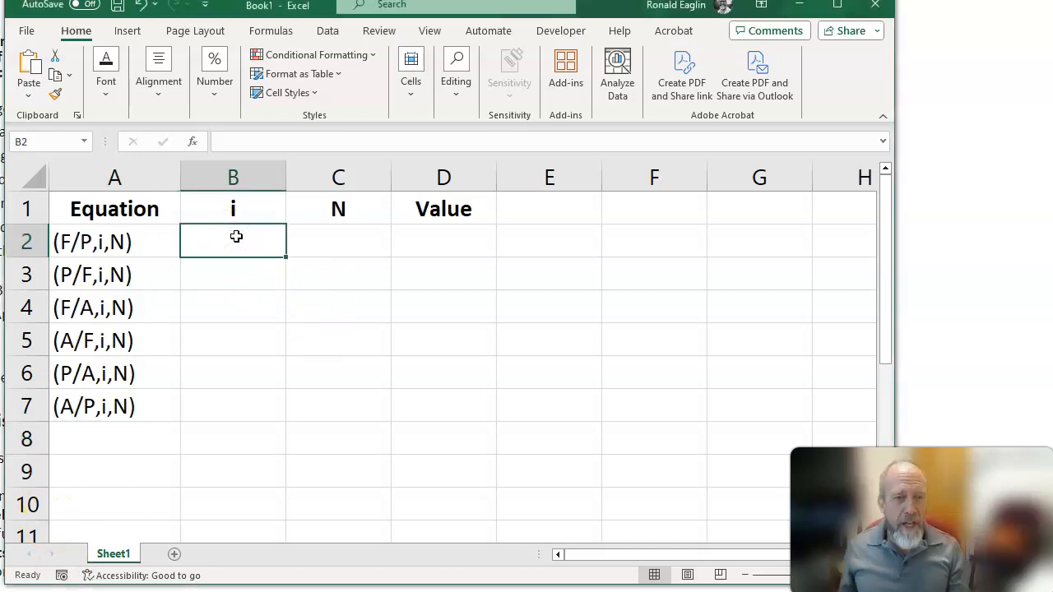
click(447, 249)
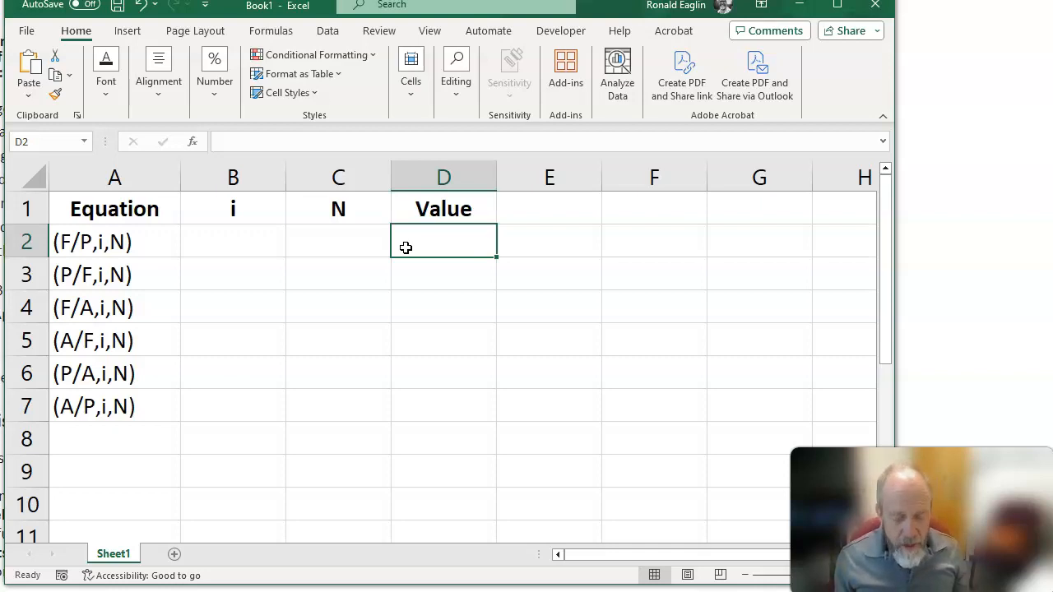
text(=(1)
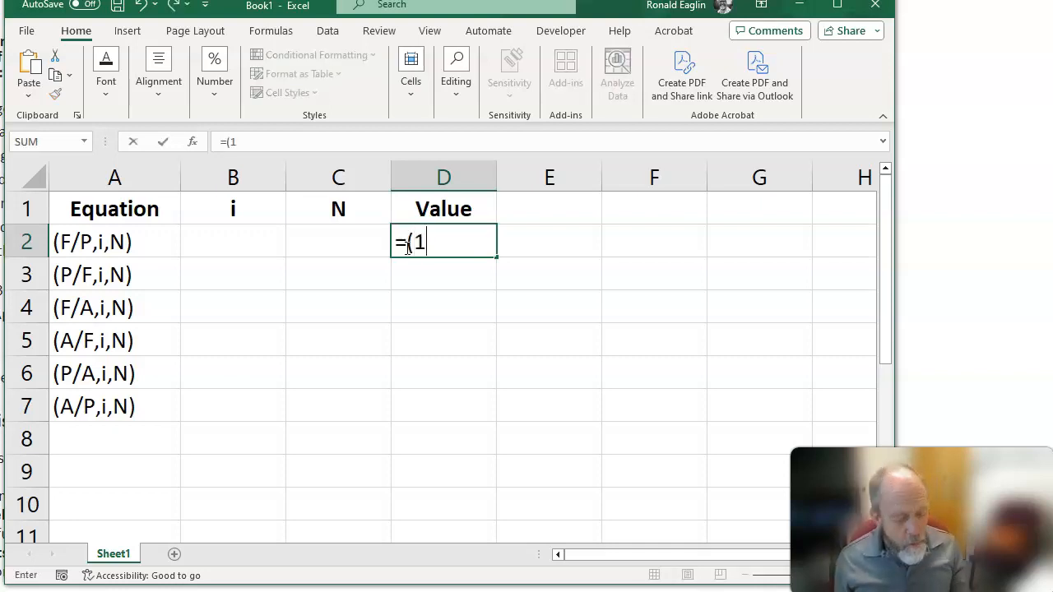
text(+)
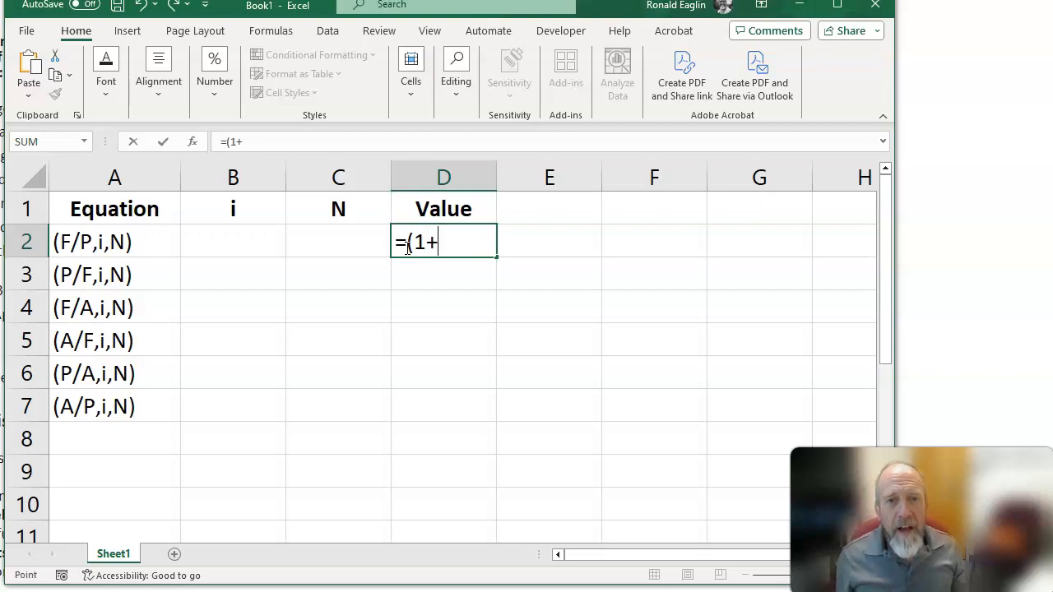
key(Left)
key(Left)
text())
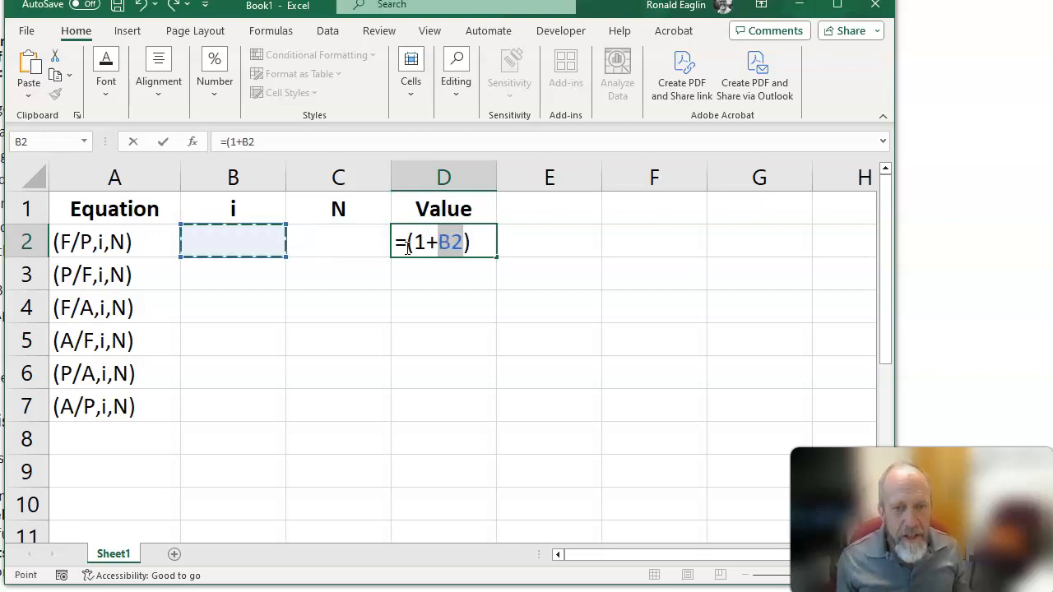
text(^)
key(Left)
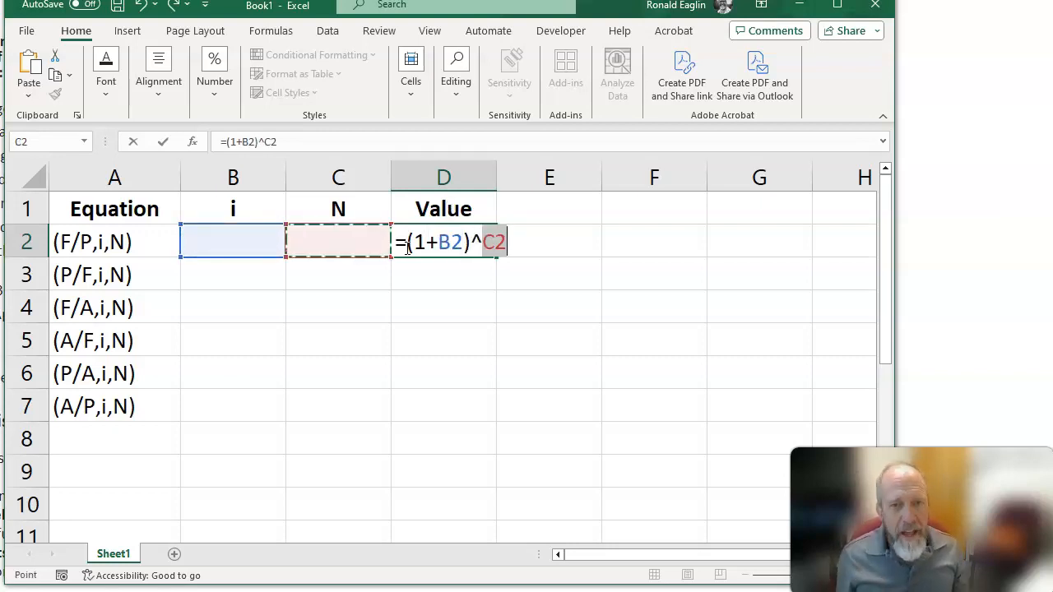
key(Return)
Step: Fill in the F/P row's inputs with i as 0.05 in B2 and N as 12 in C2
click(405, 246)
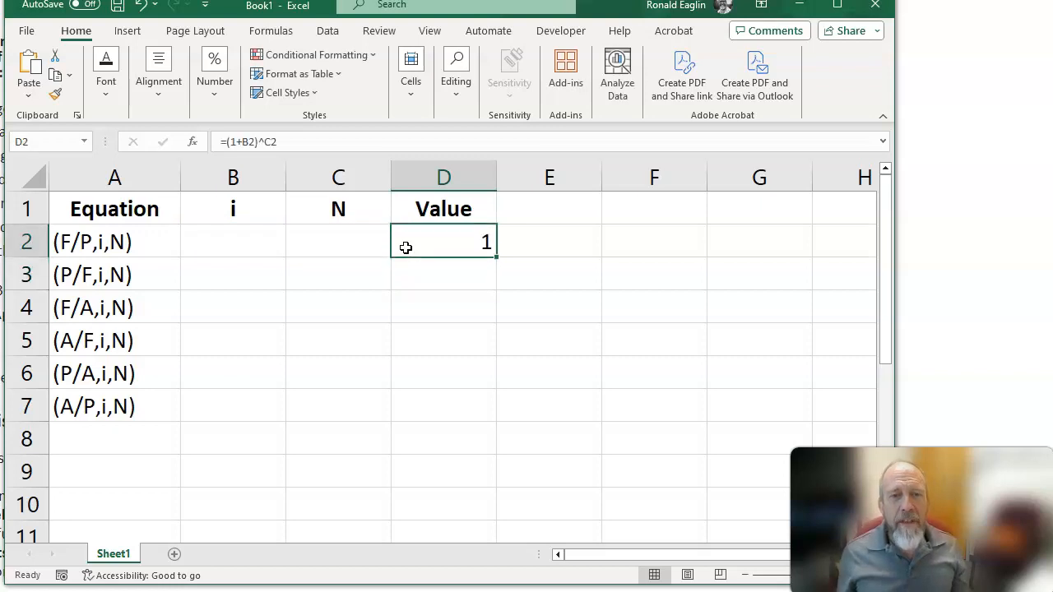
key(Left)
key(Left)
text(.05)
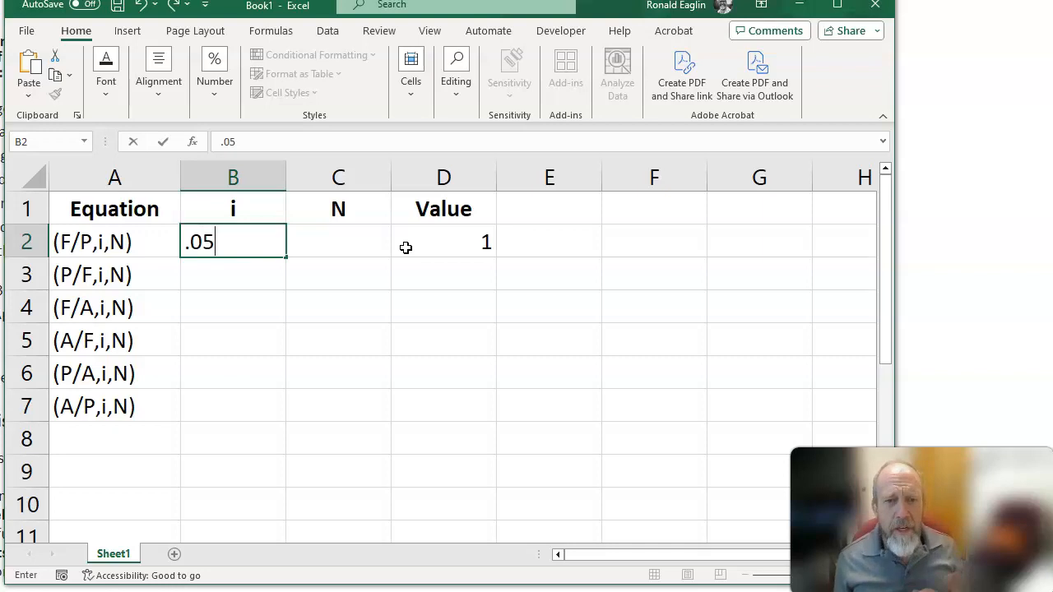
key(Return)
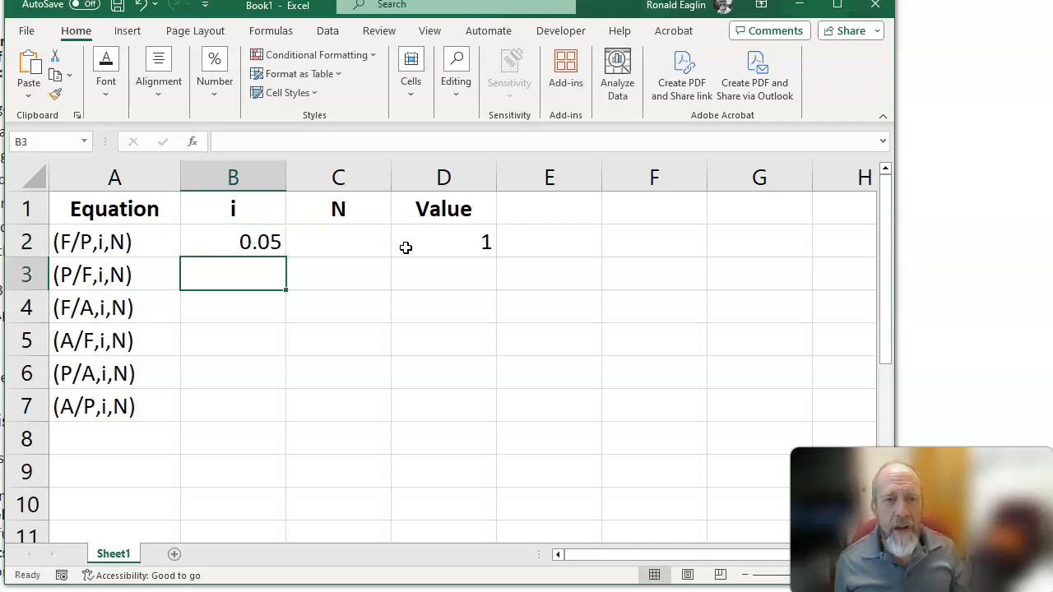
key(super)
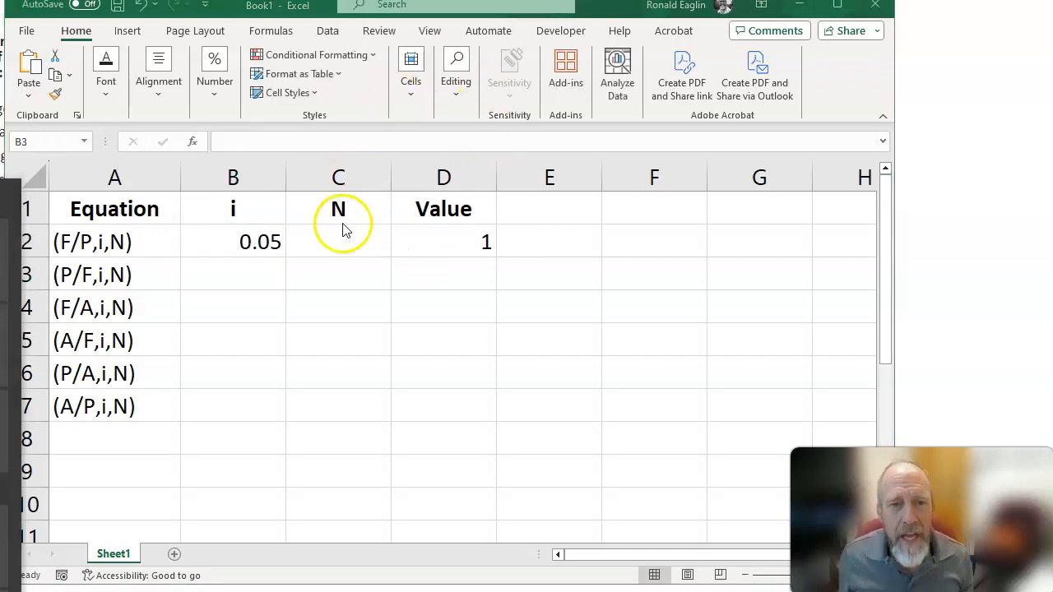
click(338, 234)
click(339, 235)
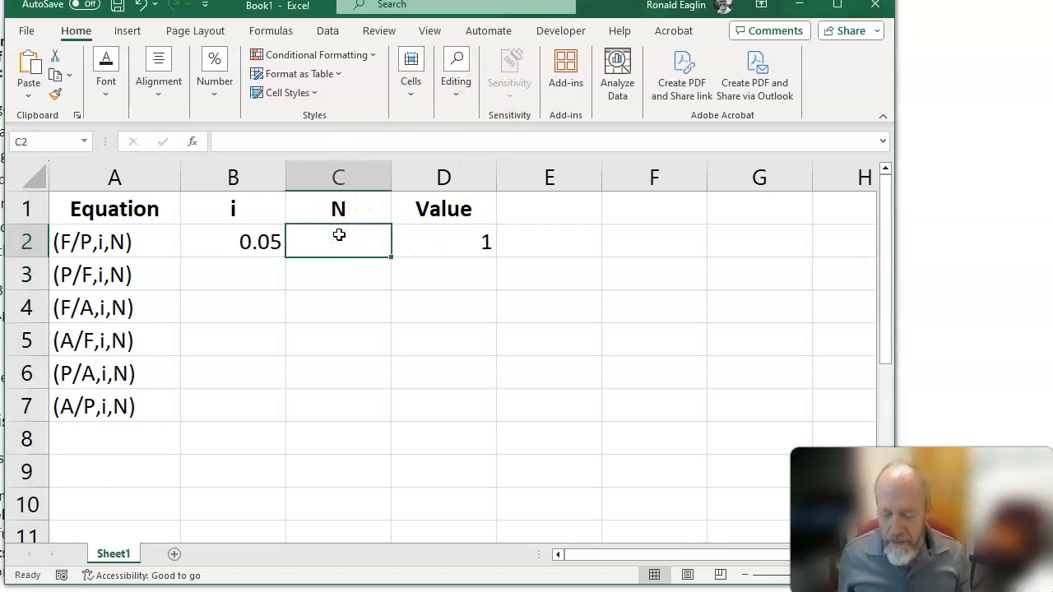
text(12)
key(Return)
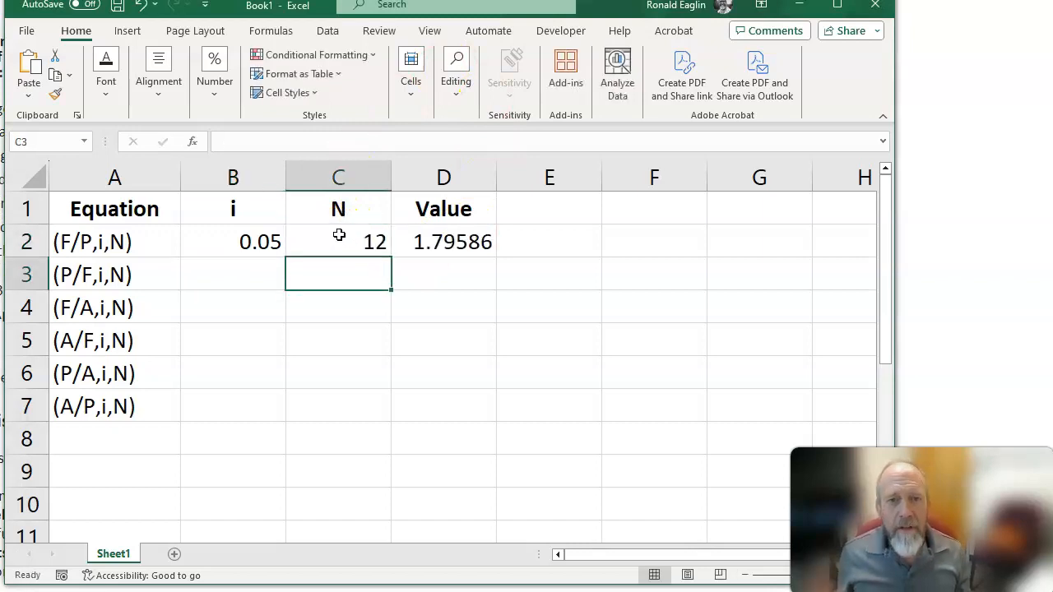
Step: Enter the label Present in E2 and the amount 1000 in F2
click(575, 237)
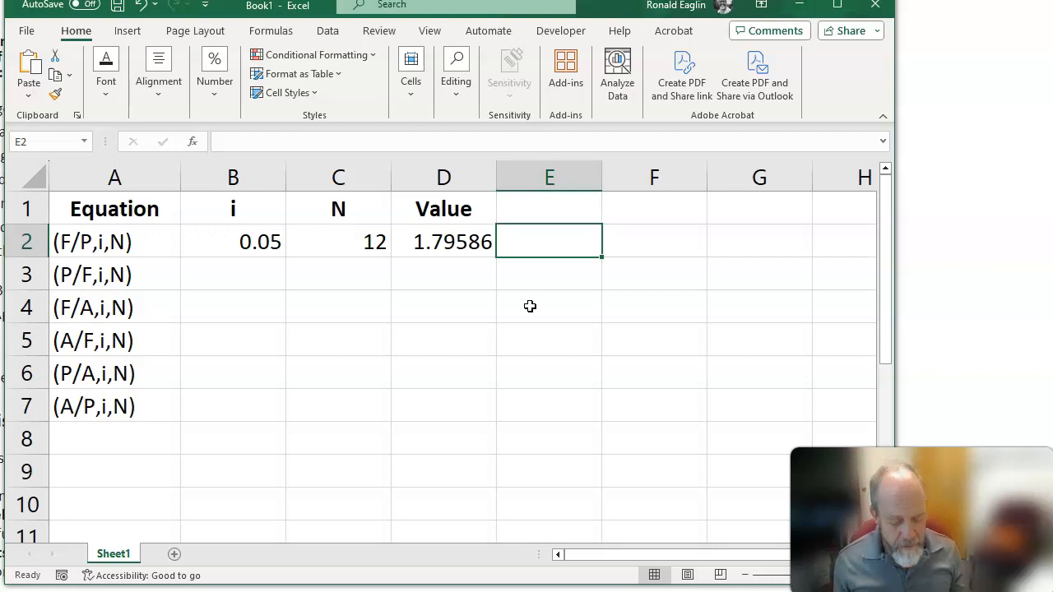
text(P)
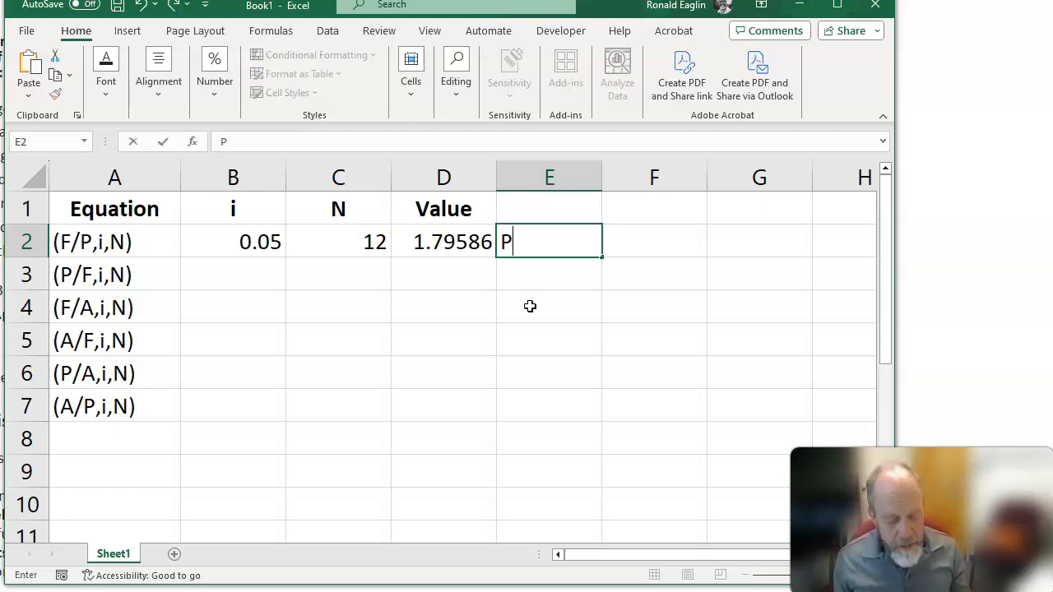
text(resent)
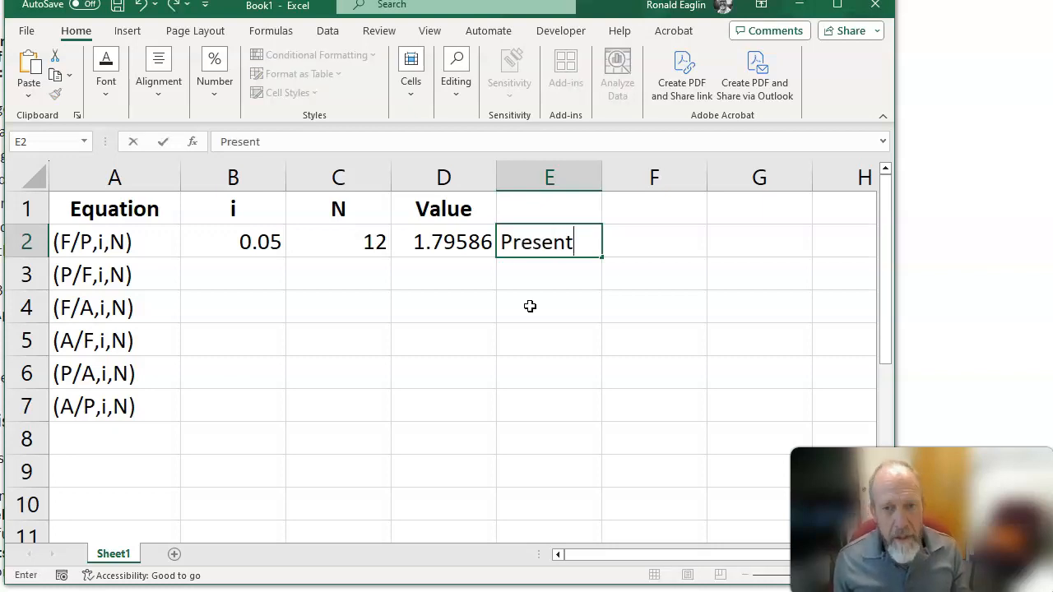
key(Tab)
text(10000)
key(BackSpace)
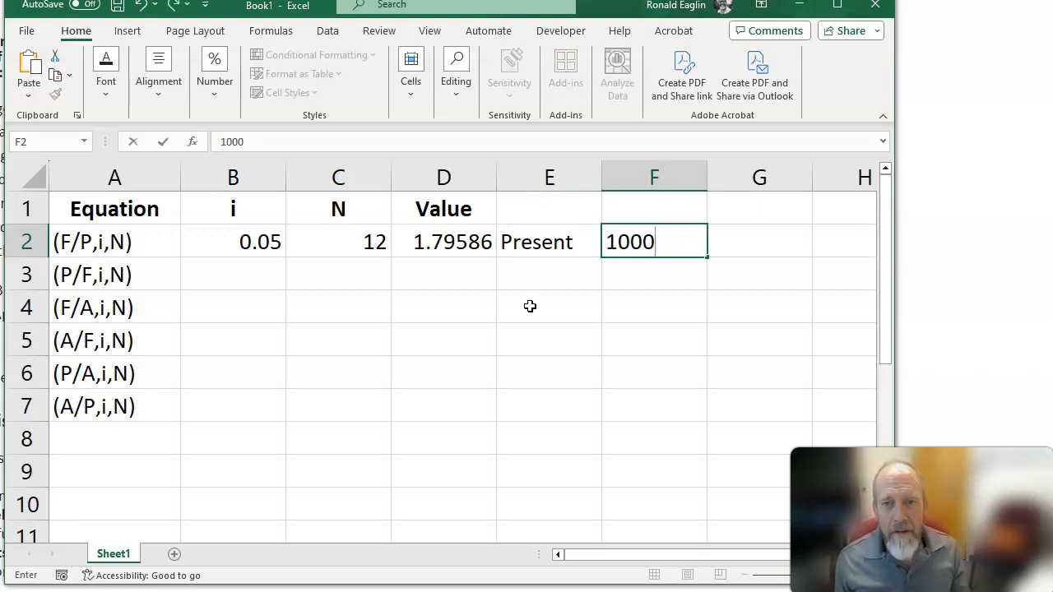
key(Return)
key(Up)
key(Right)
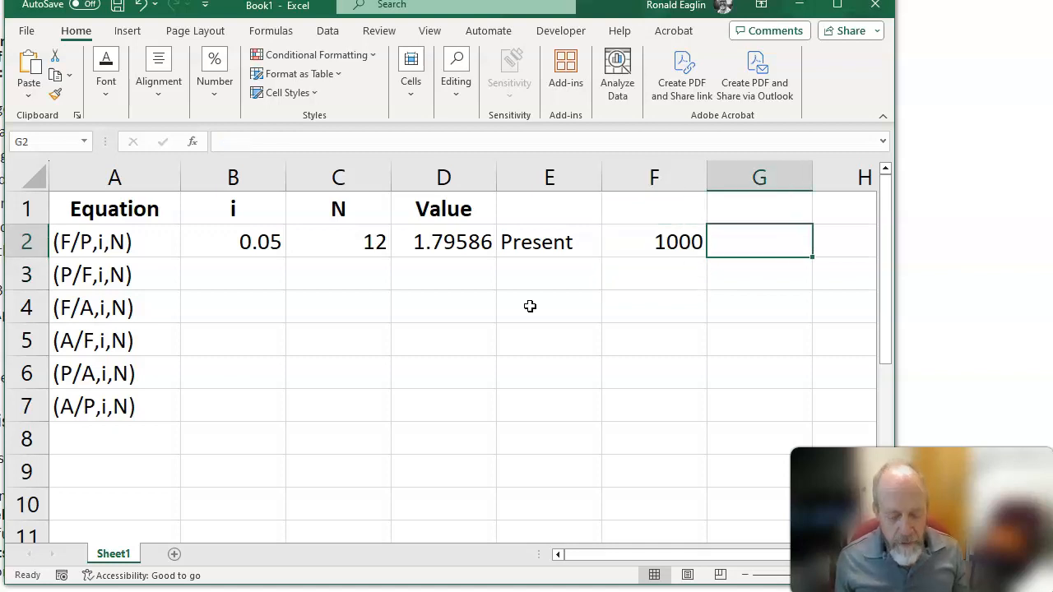
text(==)
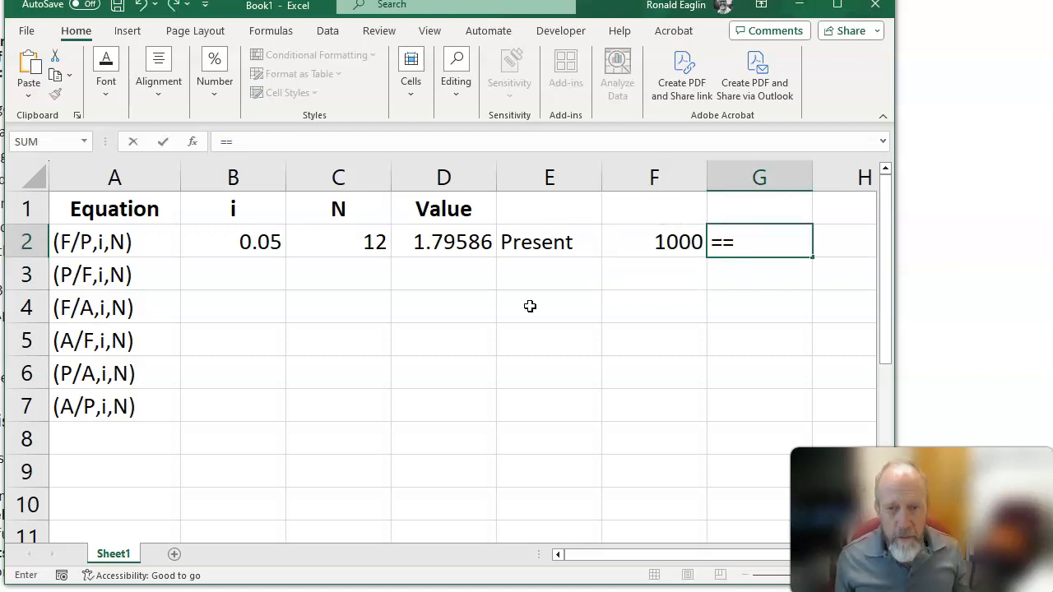
key(Left)
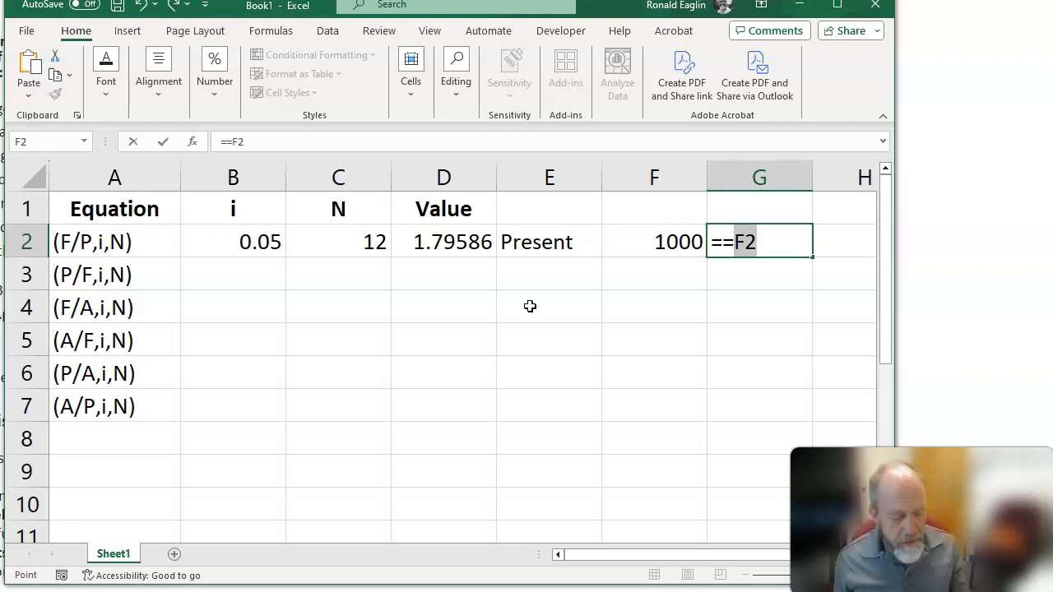
key(Escape)
Step: Calculate the future amount in G2 with the formula =F2*D2
text(=)
key(Left)
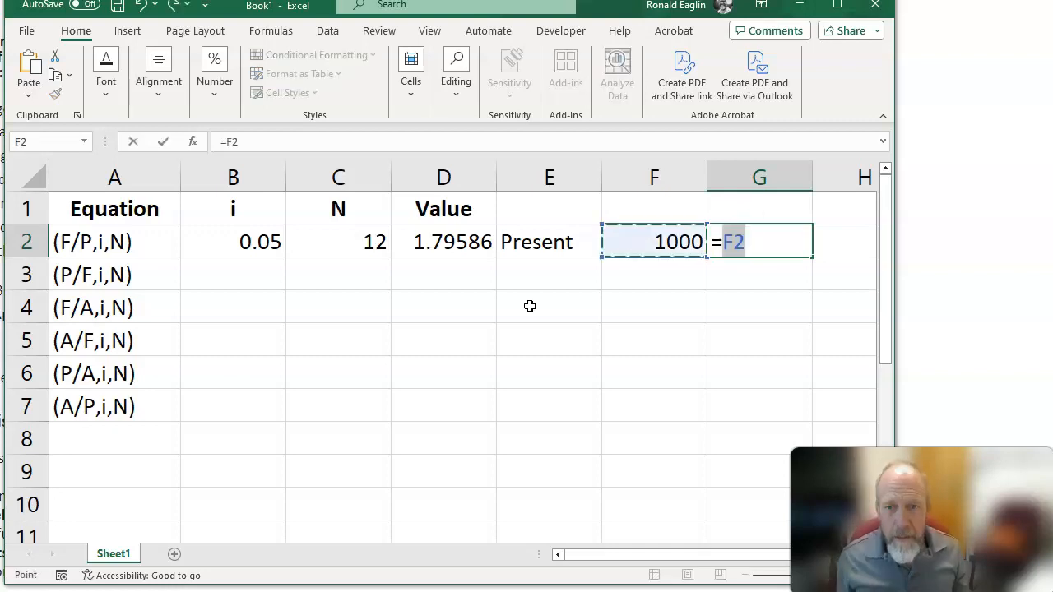
text(*)
key(Left)
key(Left)
key(Left)
key(Return)
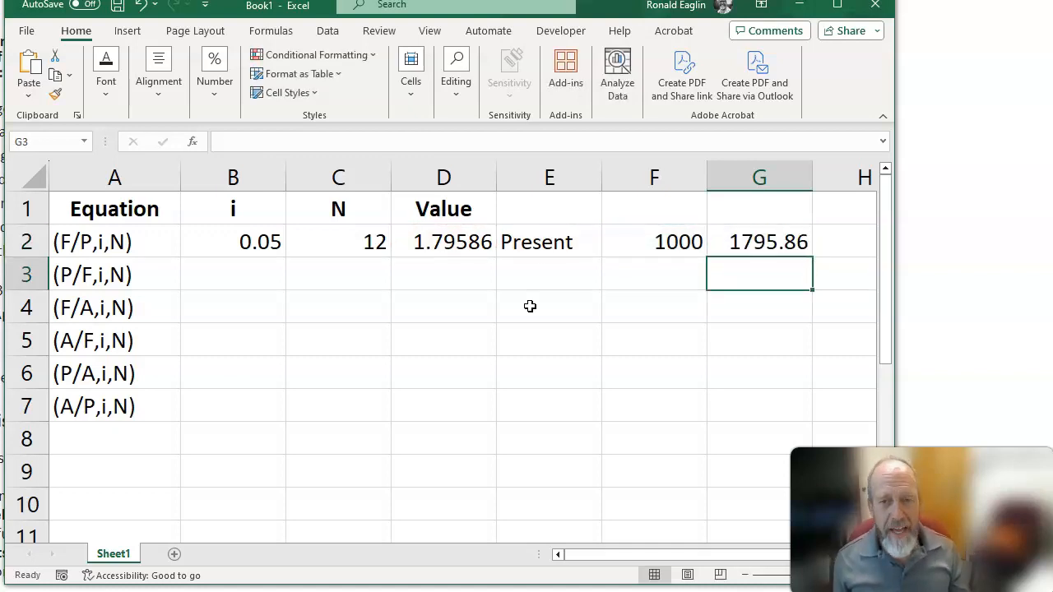
Step: Clear the trial label, amount and formula from cells E2 through G2
key(Up)
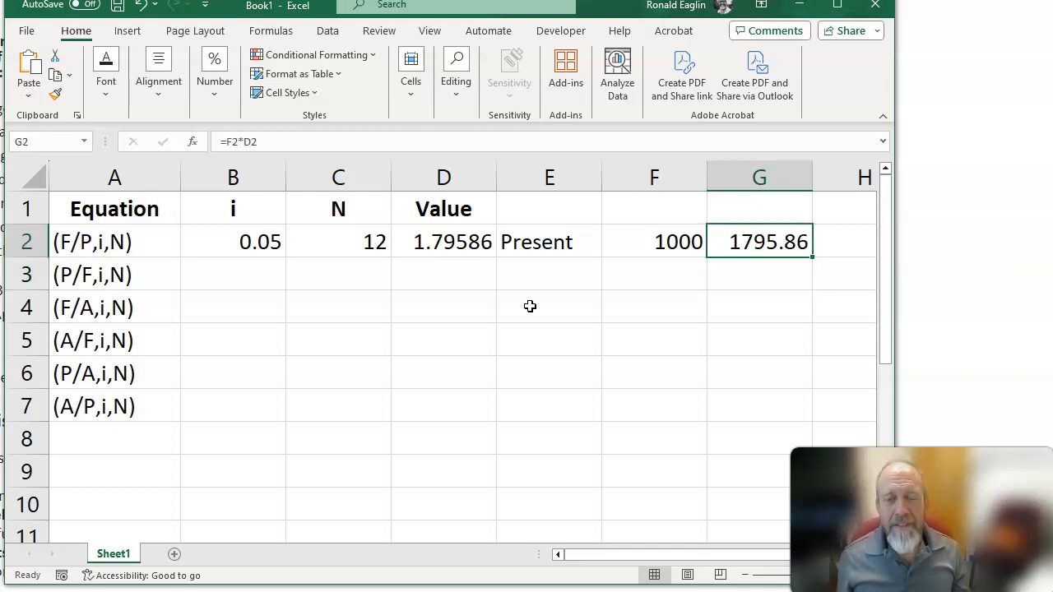
key(Left)
key(Left)
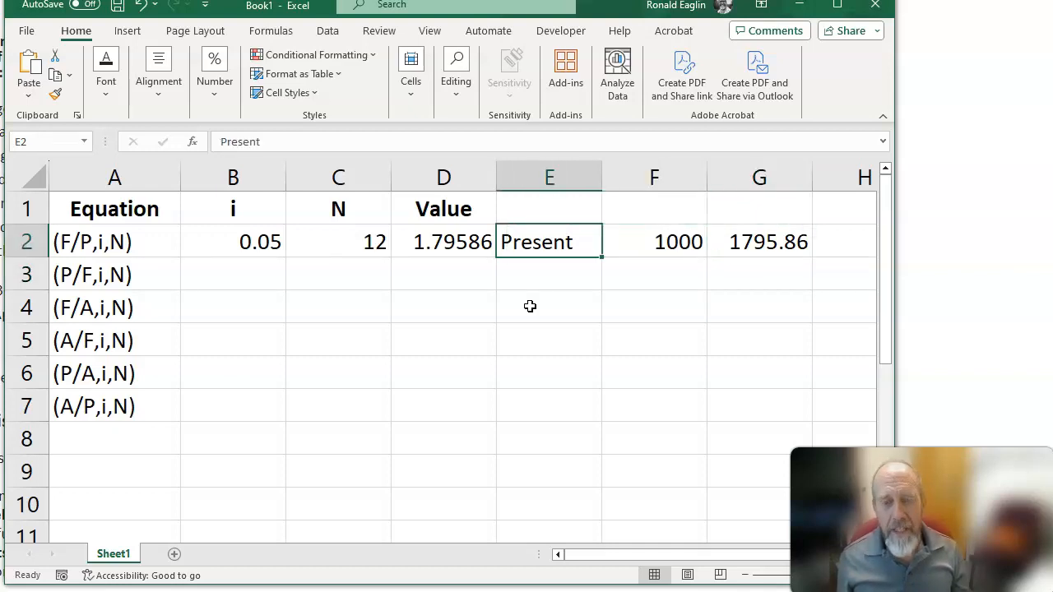
key(Delete)
key(Right)
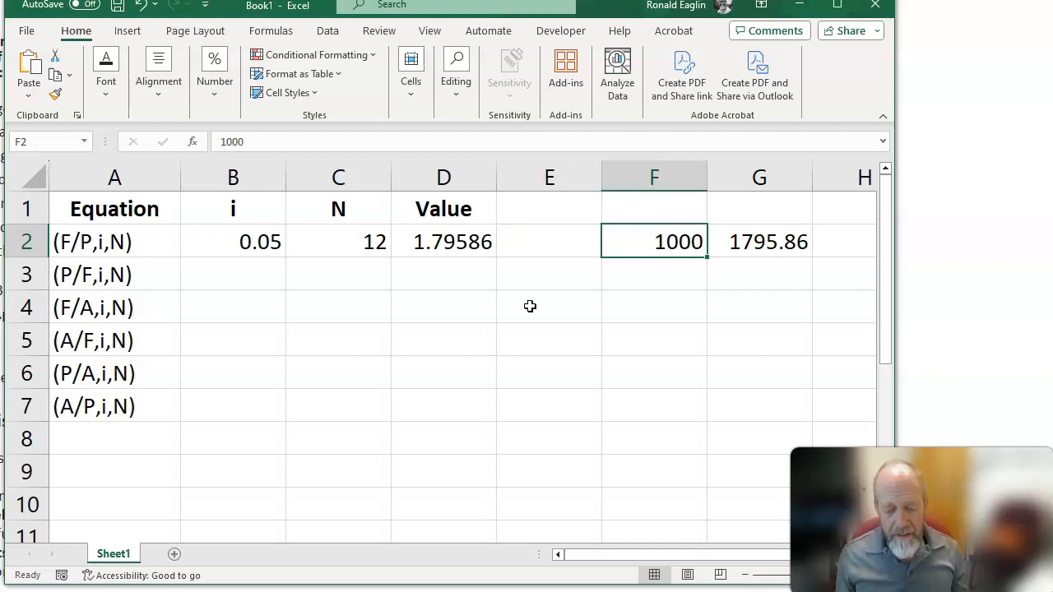
key(Delete)
key(Right)
key(Delete)
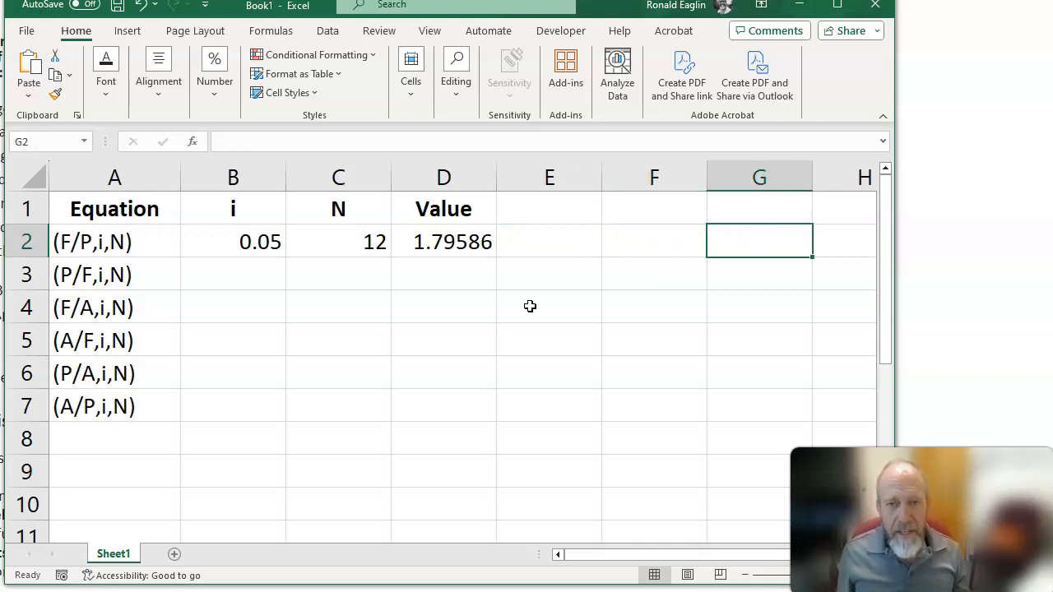
Step: Add the column headers F in E1 and P in F1
key(Up)
key(Left)
key(Left)
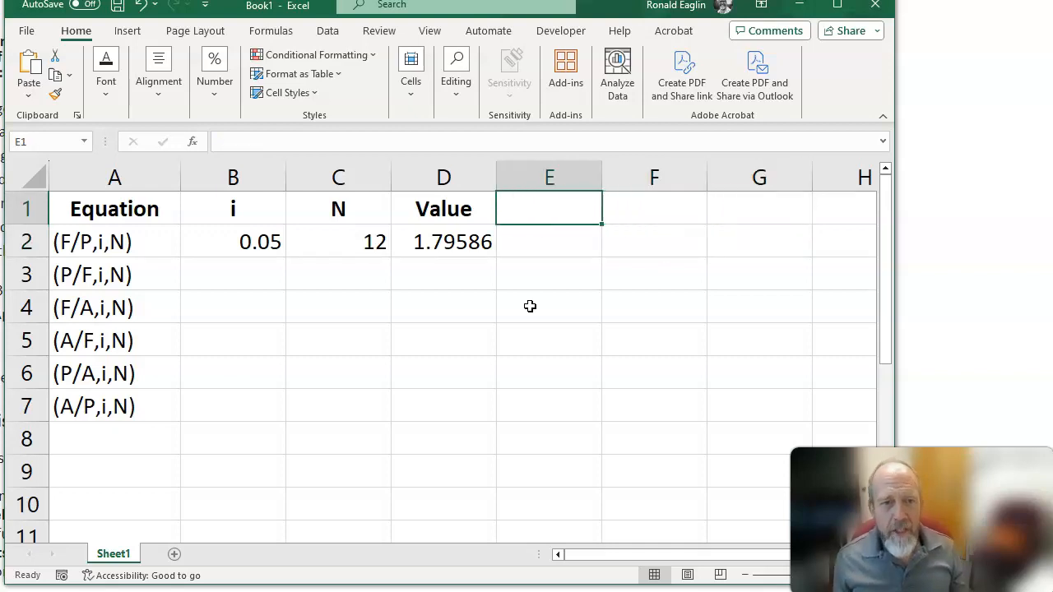
text(F)
key(Right)
text(P)
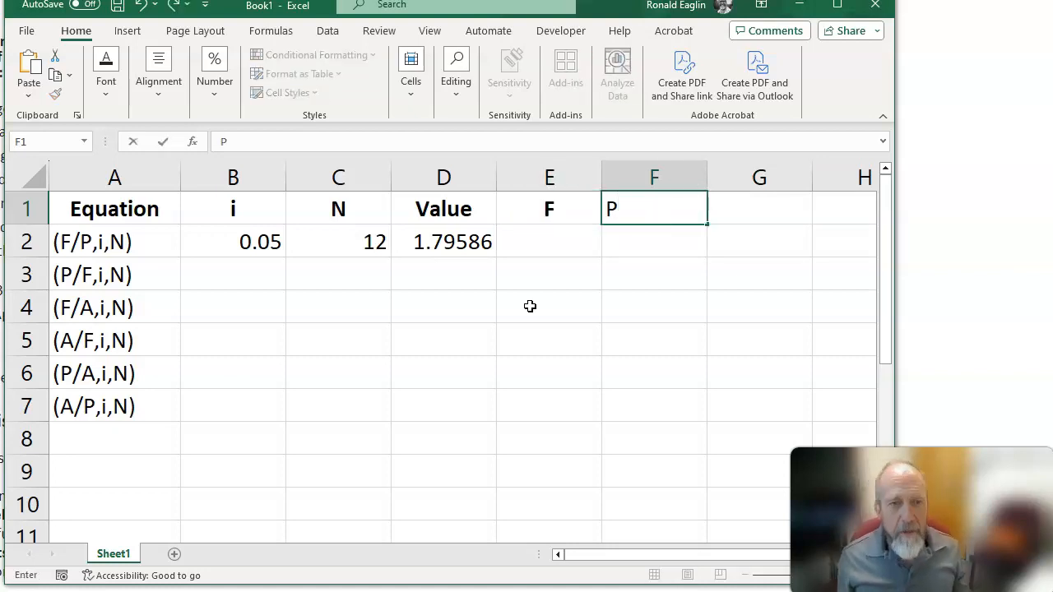
key(Return)
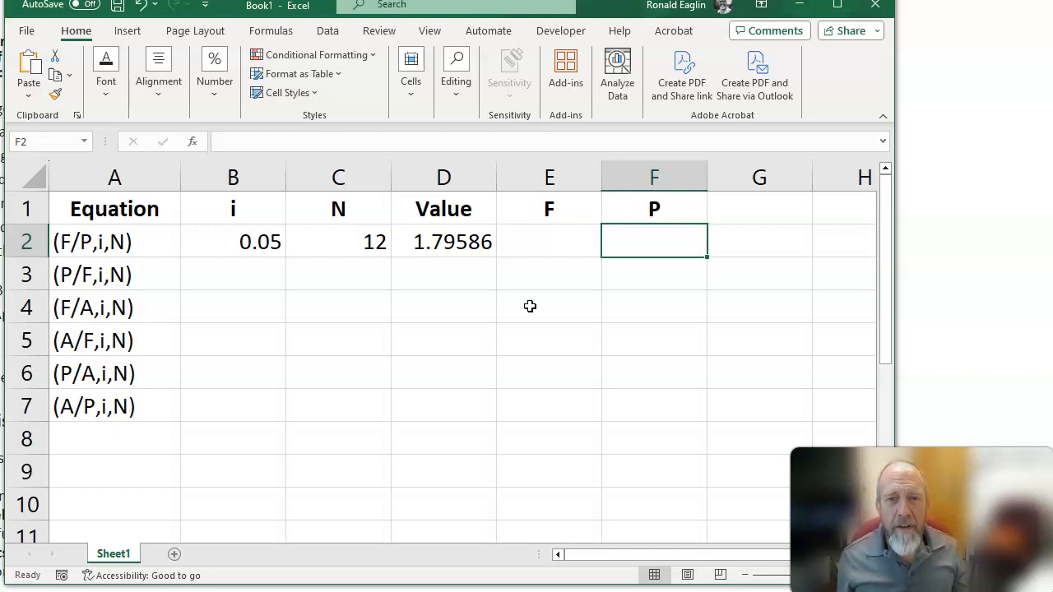
Step: Enter 1000 as the P amount in F2 and calculate F in E2 with the formula =F2*D2
text(1)
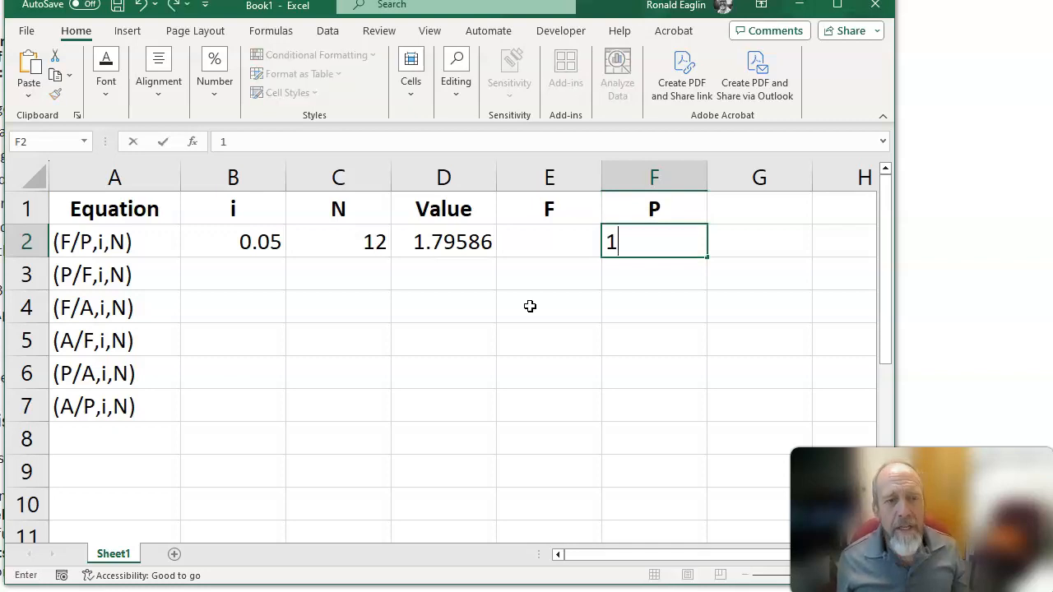
text(000)
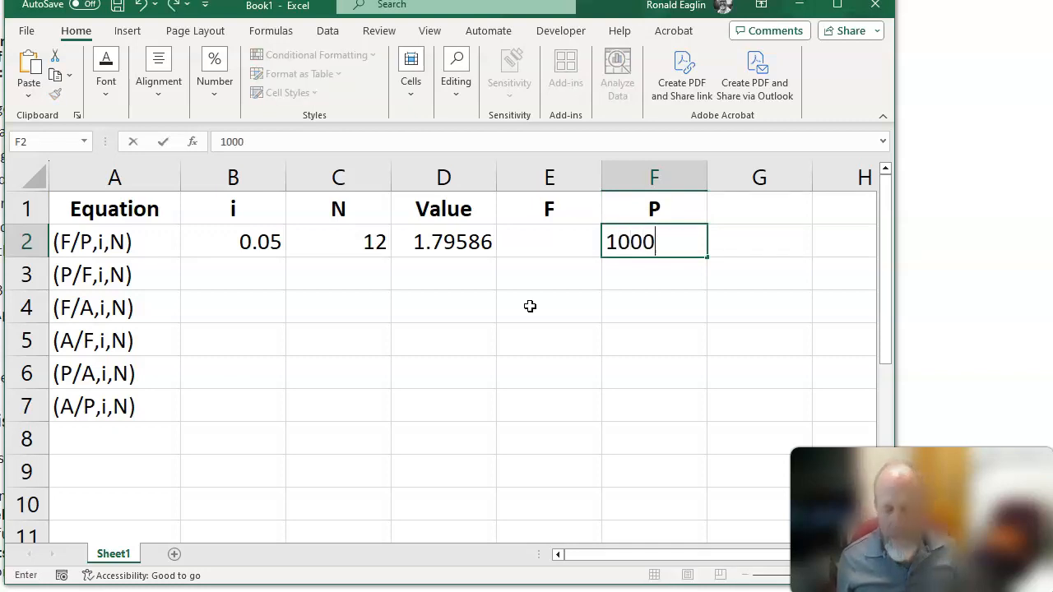
key(Left)
text(=)
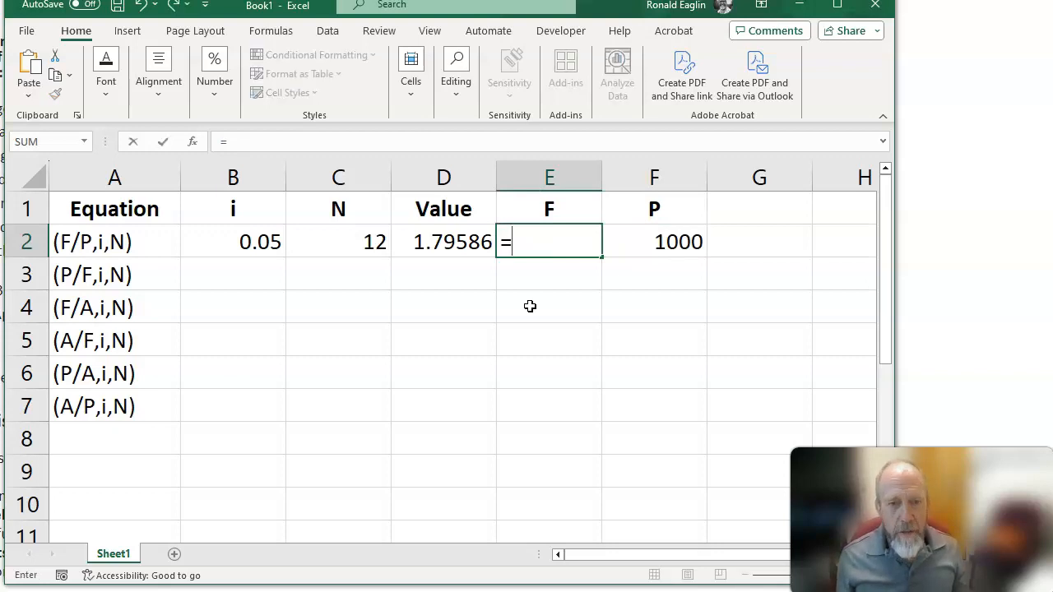
key(Right)
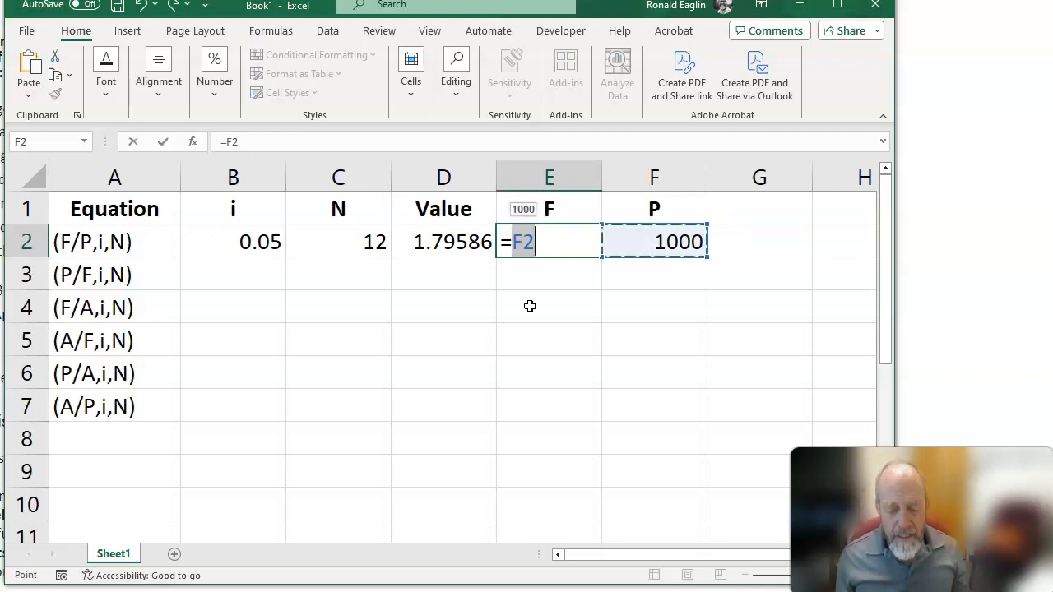
text(*)
key(Left)
key(Return)
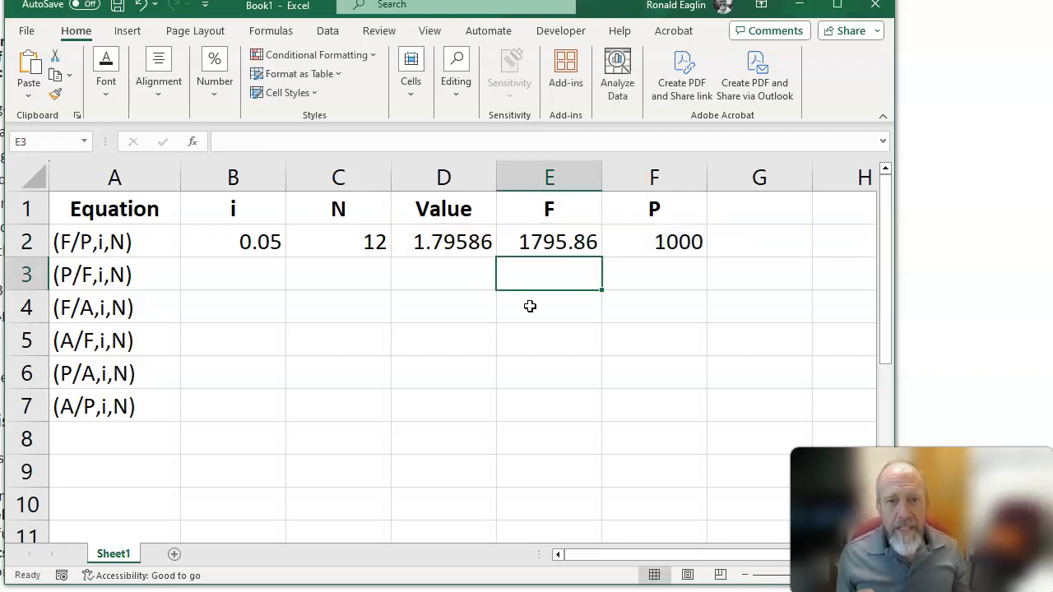
key(Up)
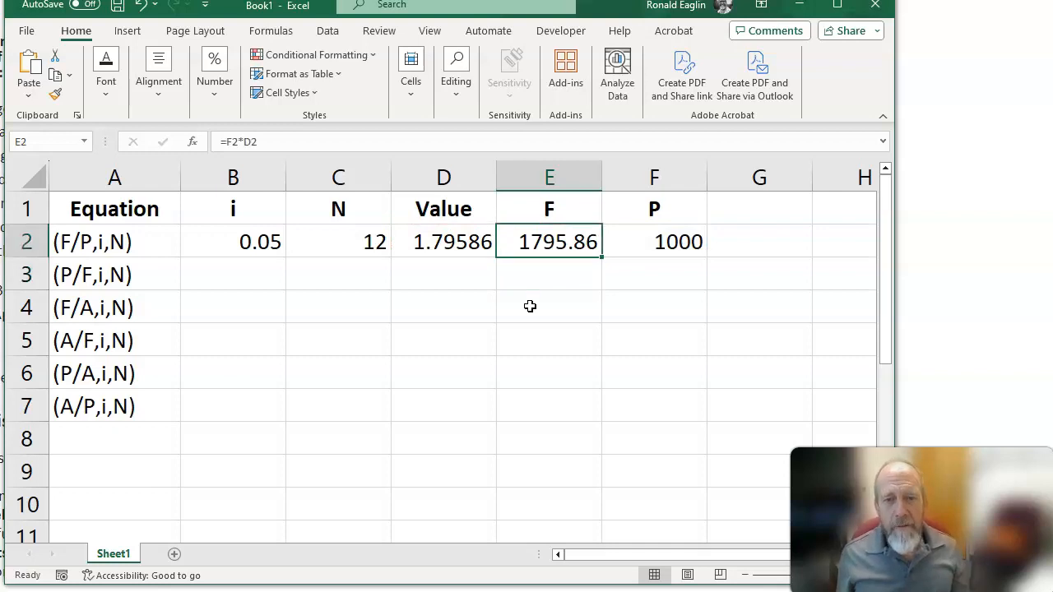
key(Left)
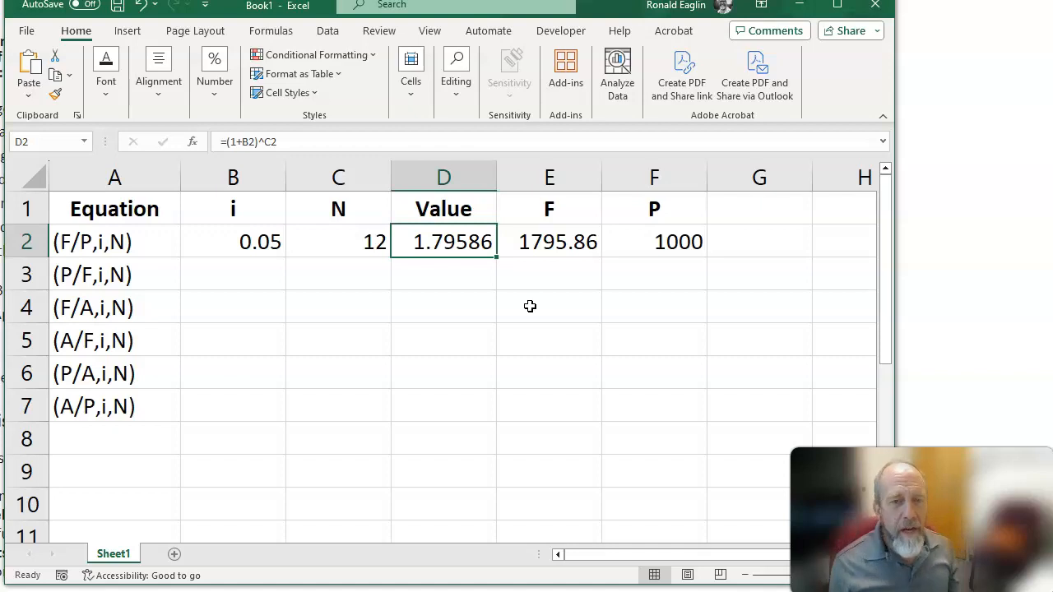
Step: Change the F/P factor formula in D2 to =(1+B2/100)^C2 so that i is read as a percentage
key(F2)
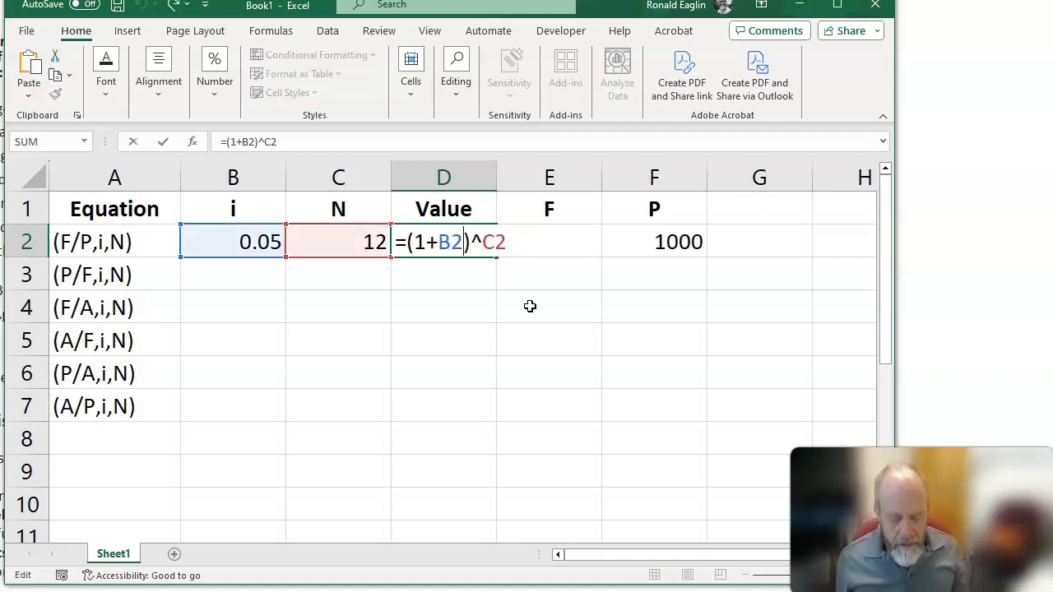
key(Left)
key(Left)
key(Left)
key(Left)
text(/100)
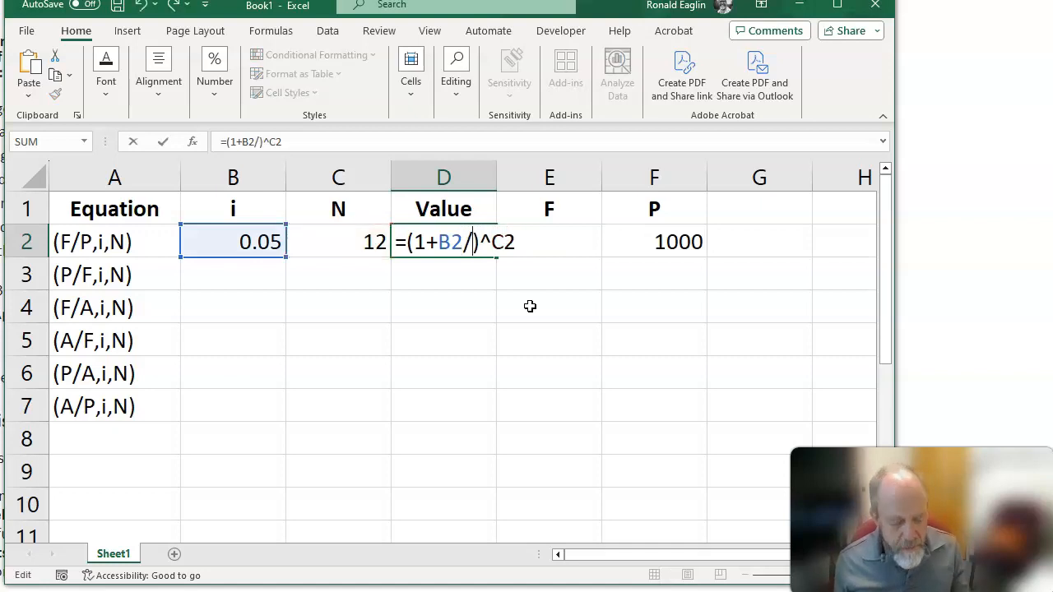
key(Return)
key(Up)
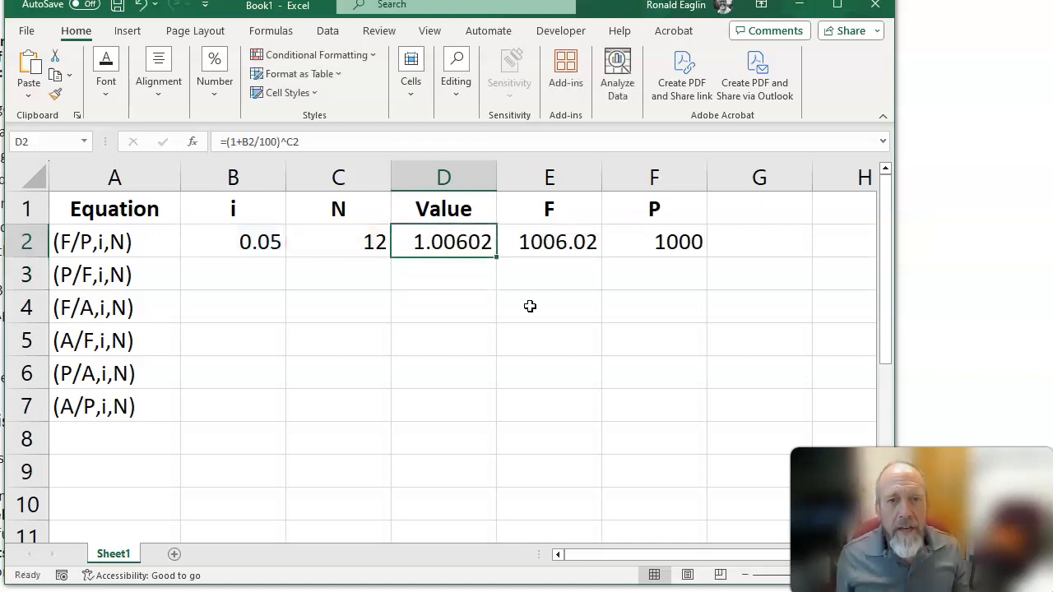
Step: Set the interest rate i in B2 to 5
key(Left)
key(Left)
text(5)
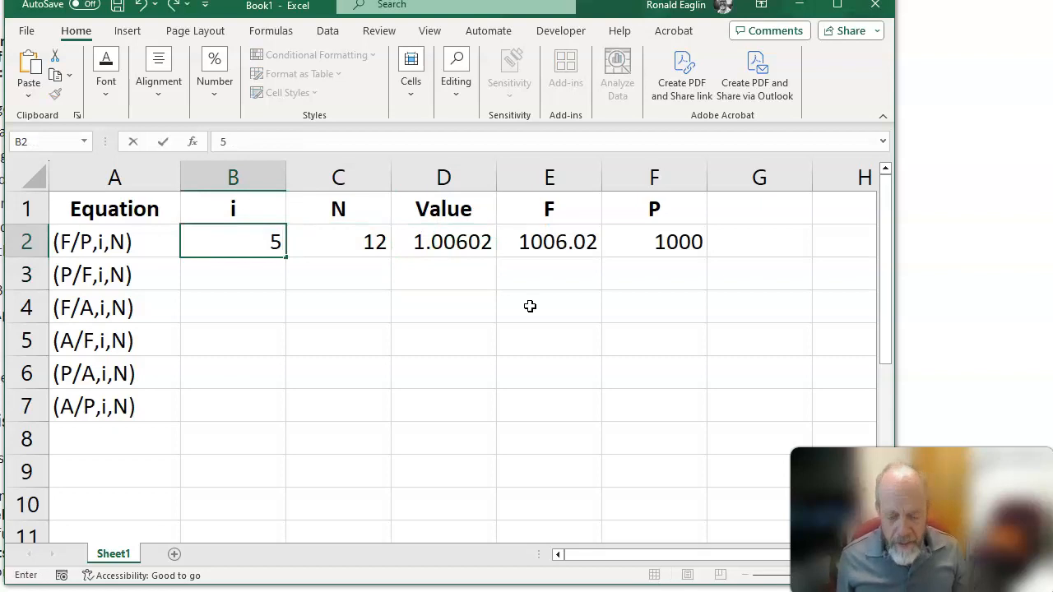
key(Return)
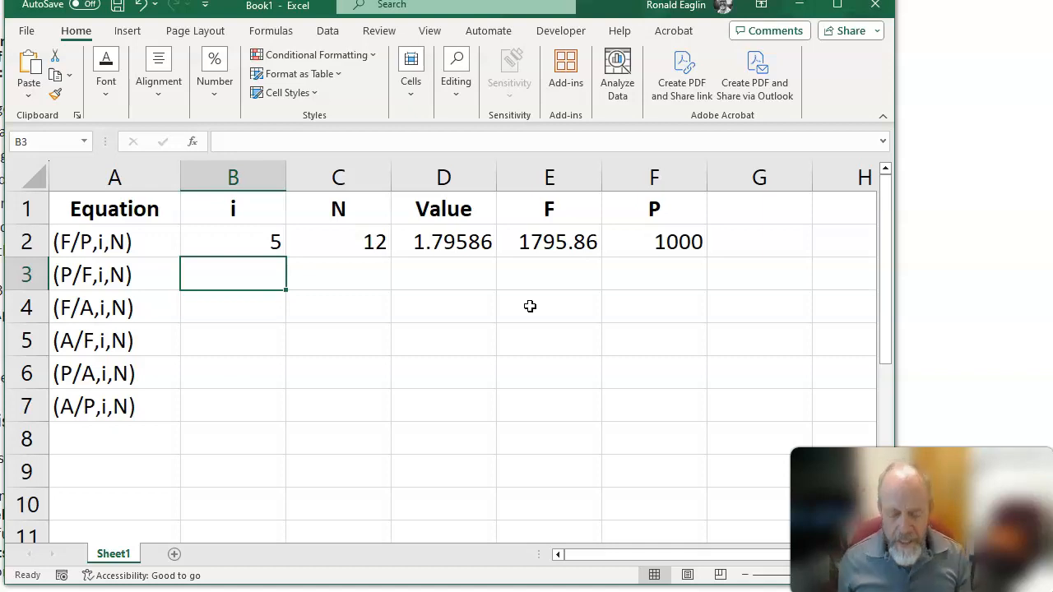
Step: Copy the D2 formula down to D3 and make its exponent negative for the P/F factor, giving =(1+B3/100)^-C3
key(Right)
key(Right)
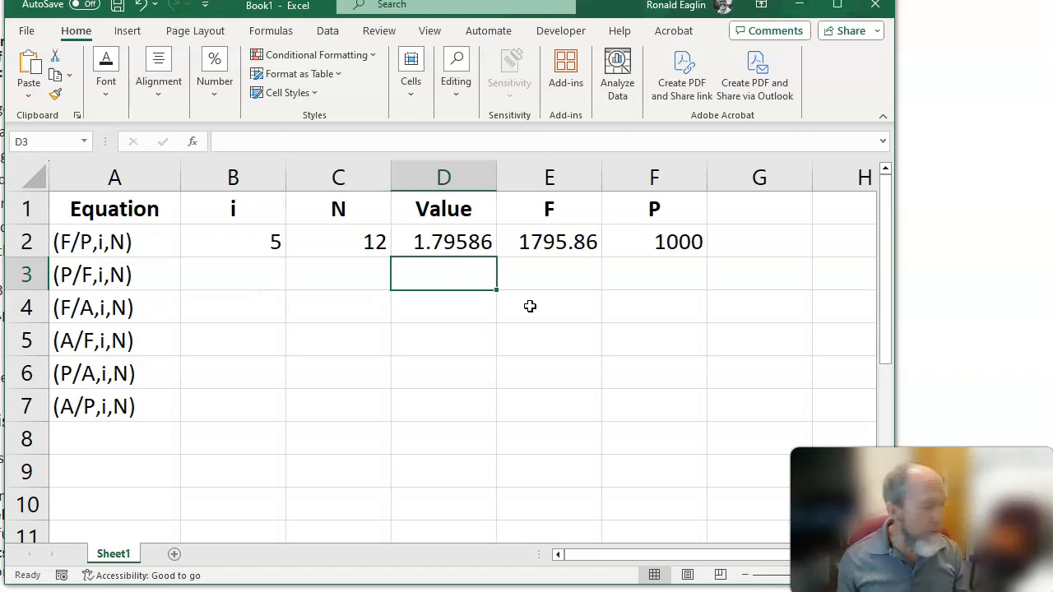
key(Up)
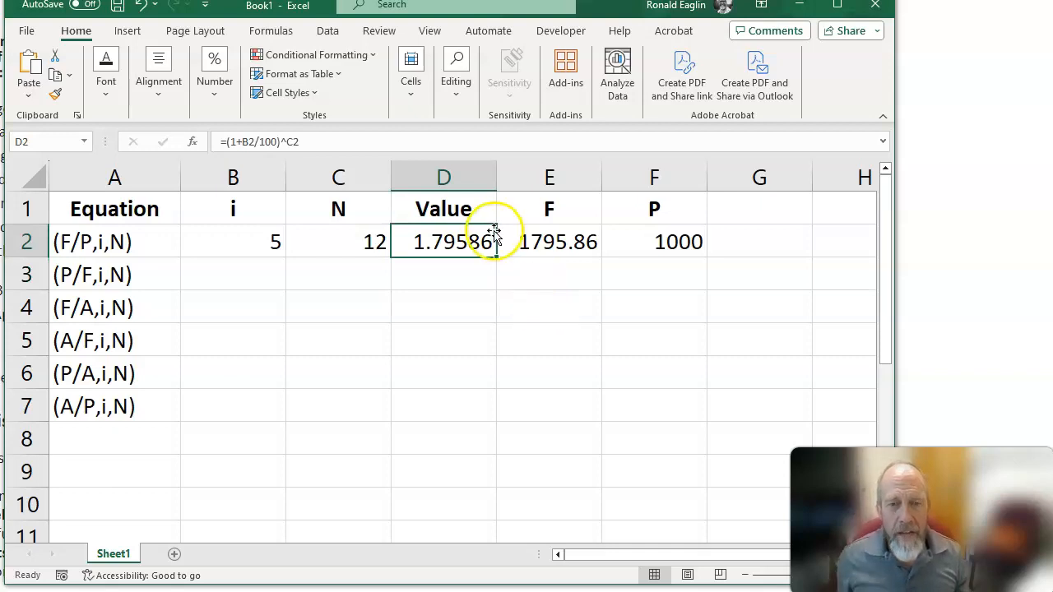
drag(496, 258, 497, 282)
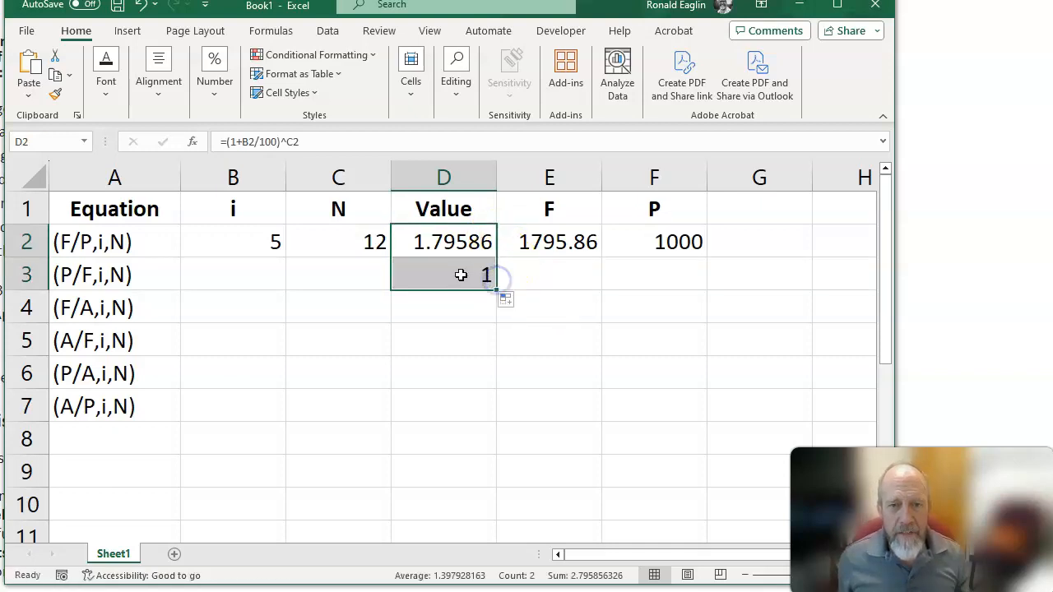
double_click(461, 275)
key(Left)
key(Left)
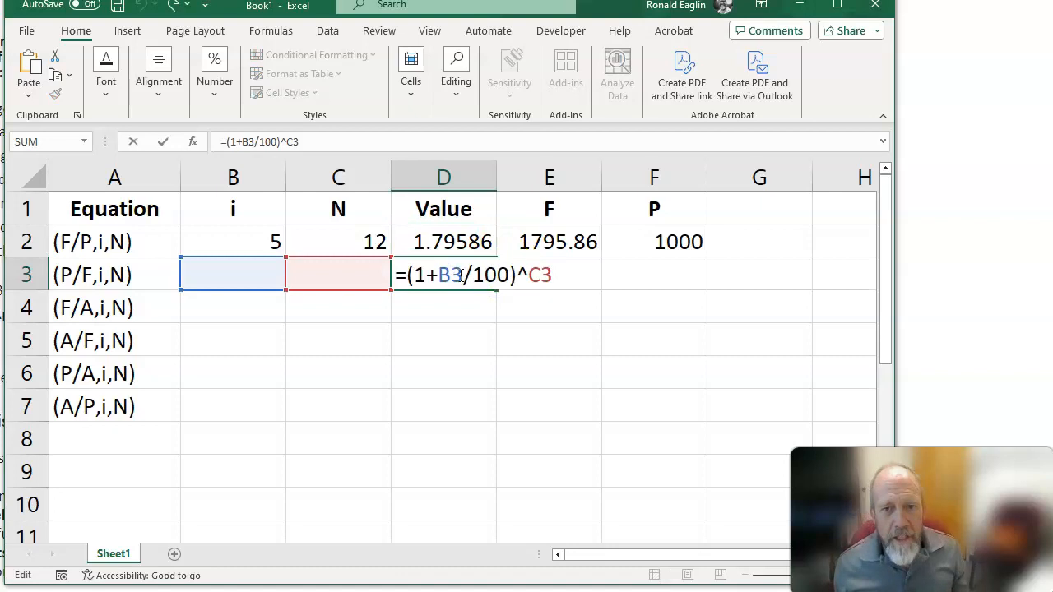
text(-)
key(Return)
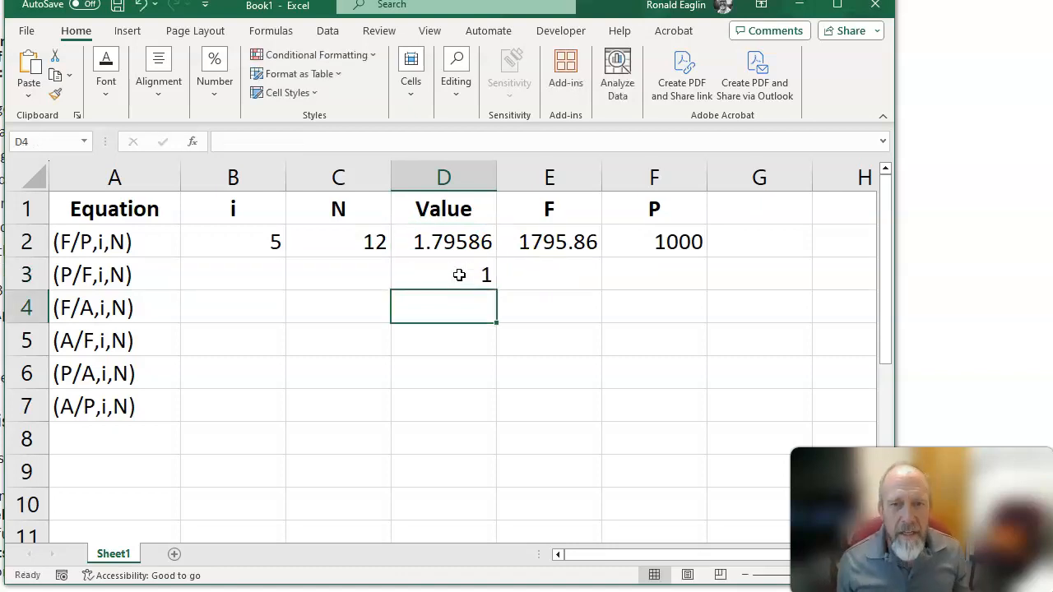
Step: Enter 5 as i in B3 and 12 as N in C3 for the P/F row
click(262, 264)
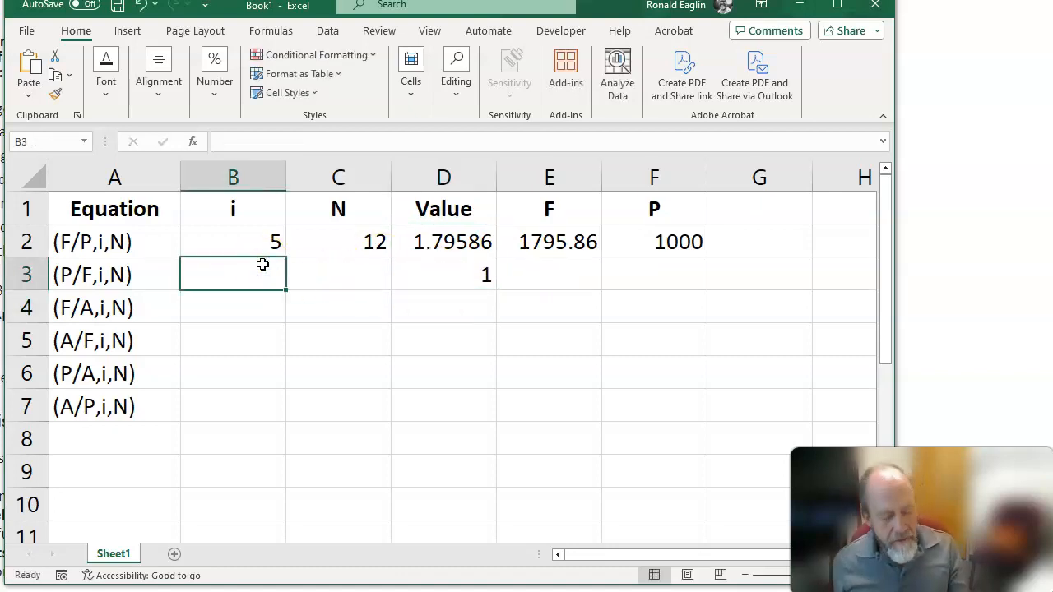
text(5)
click(327, 267)
text(12)
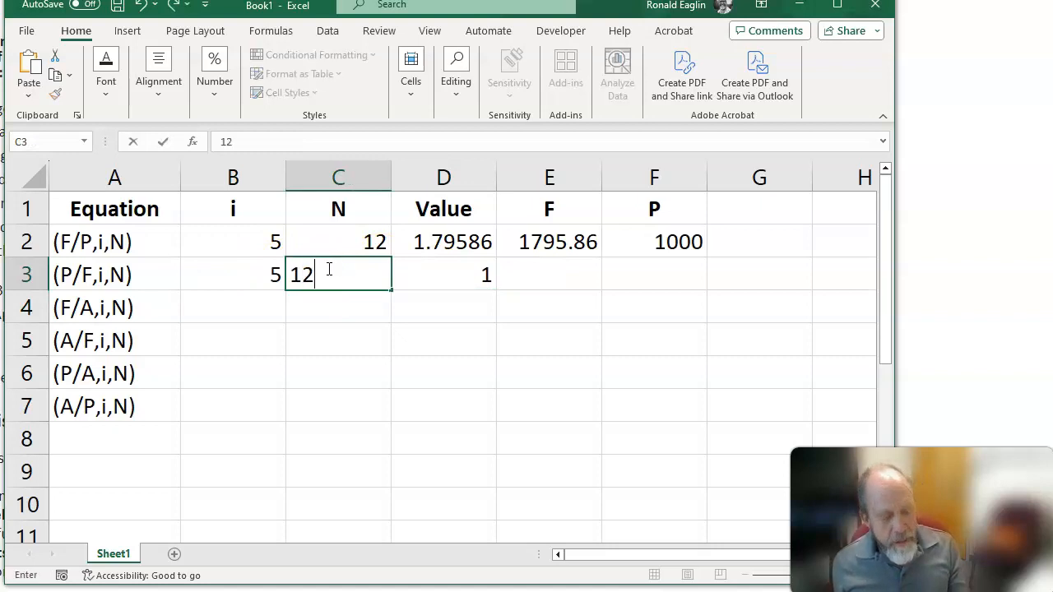
key(Return)
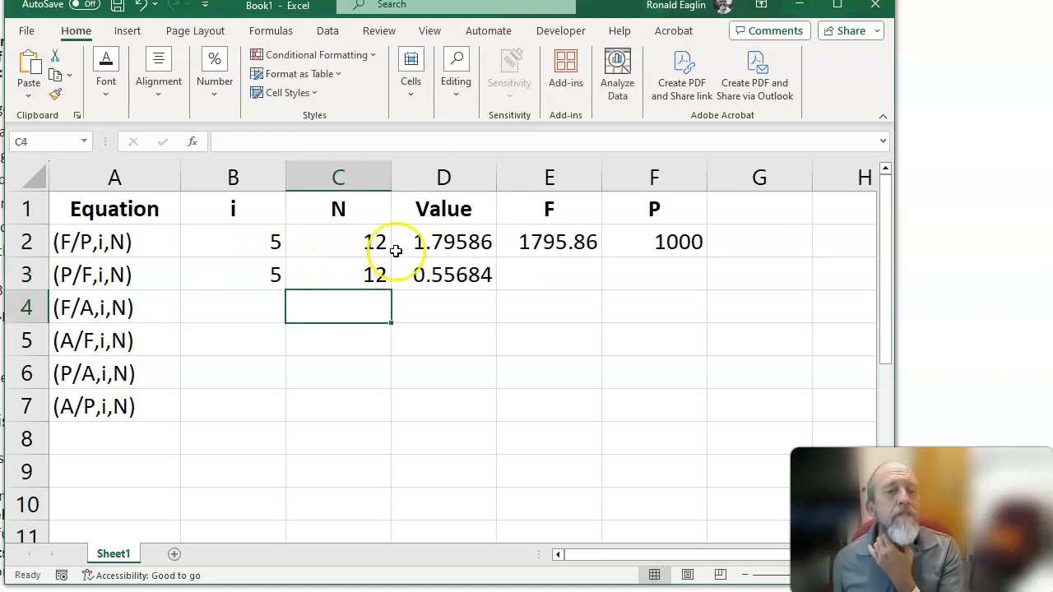
Step: Enter 1000 as the F amount in E3 and calculate P in F3 with the formula =E3*D3
click(555, 270)
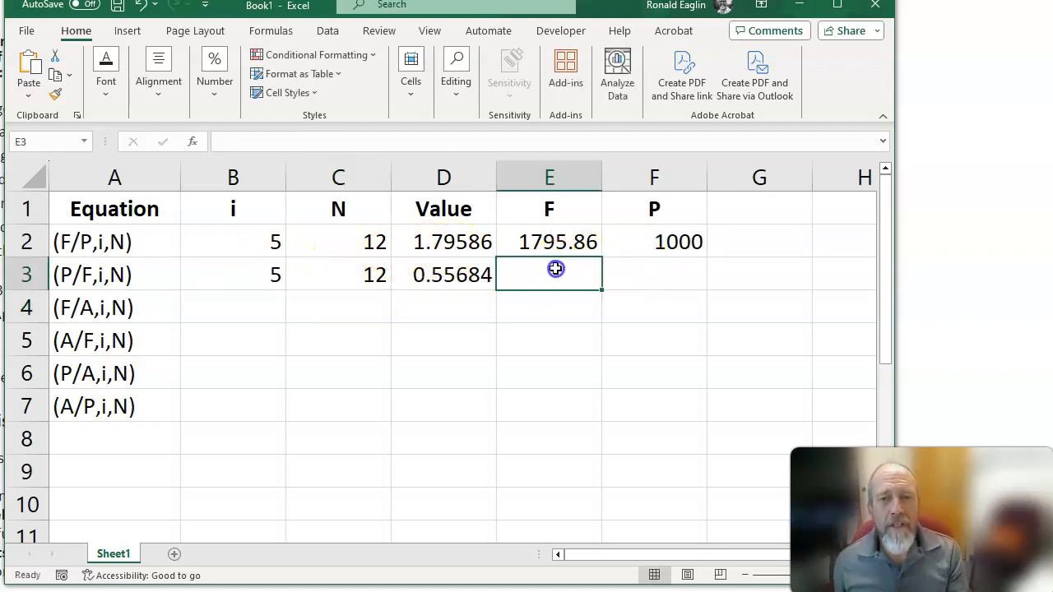
text(1000)
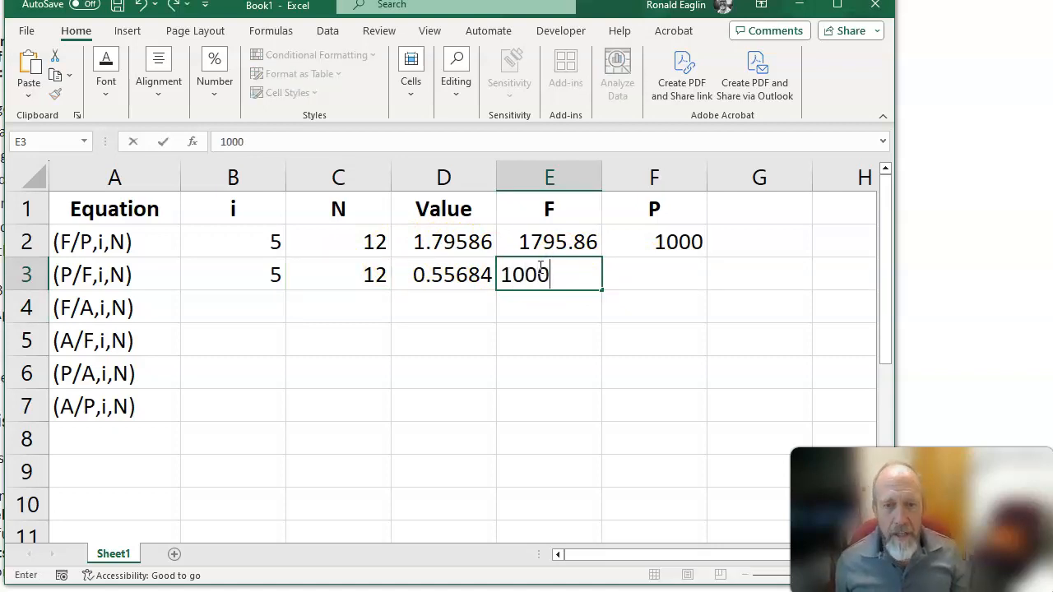
key(Return)
click(539, 268)
key(Tab)
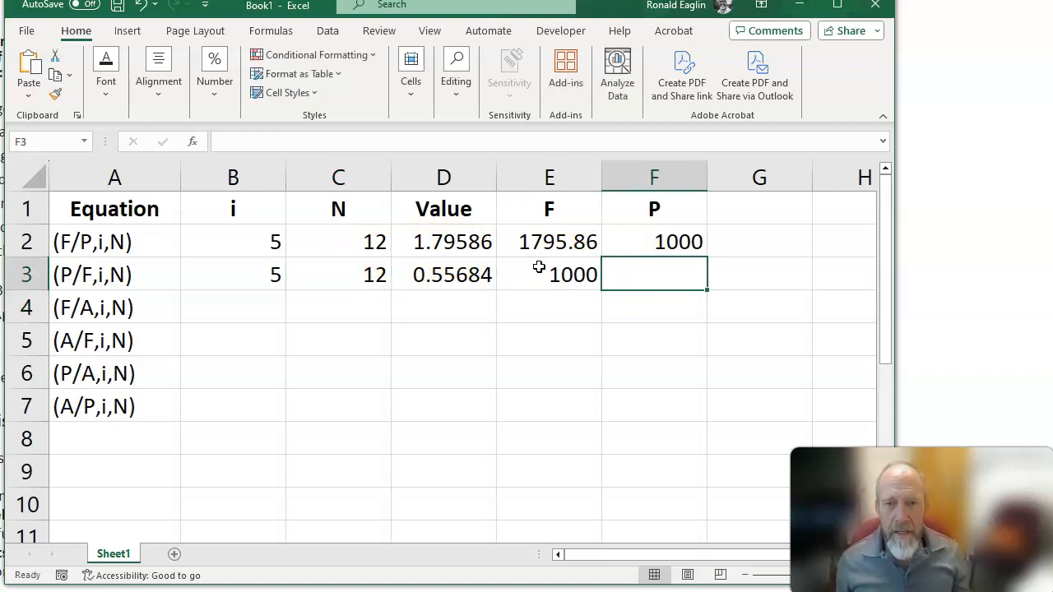
text(=)
click(539, 267)
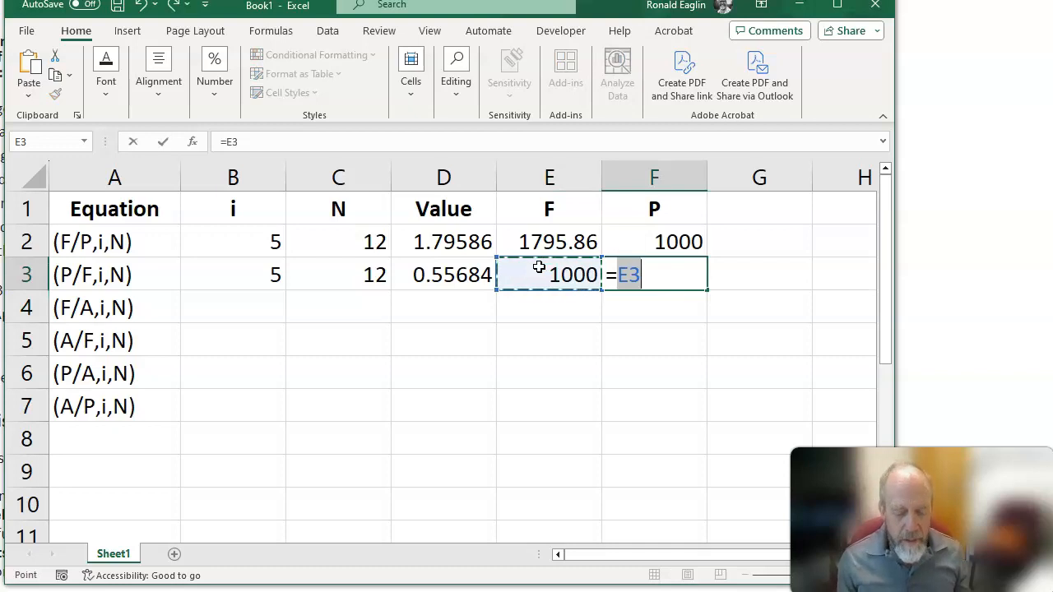
text(*)
key(Left)
key(Left)
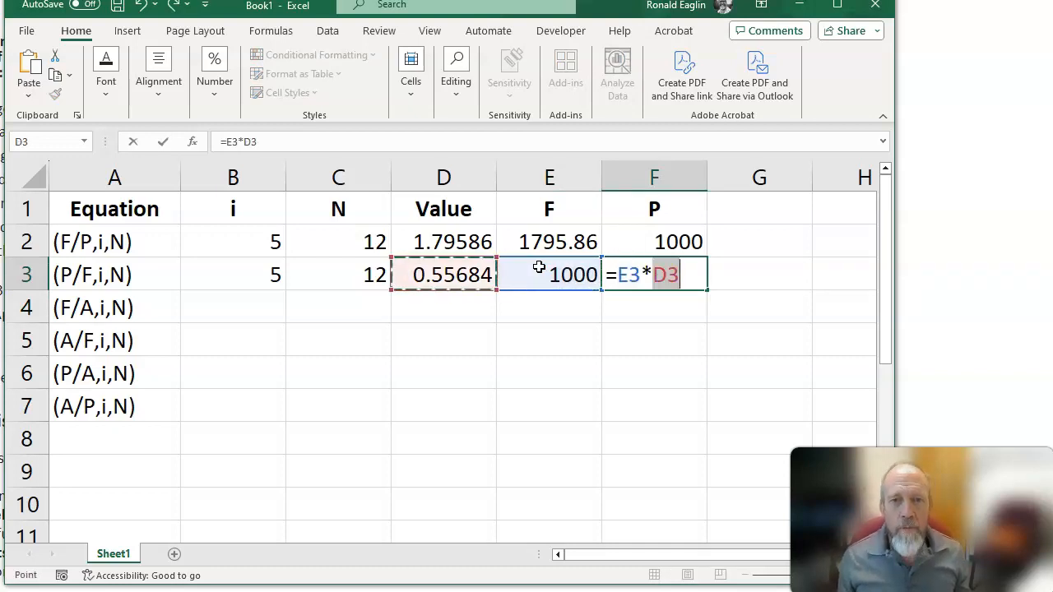
key(Return)
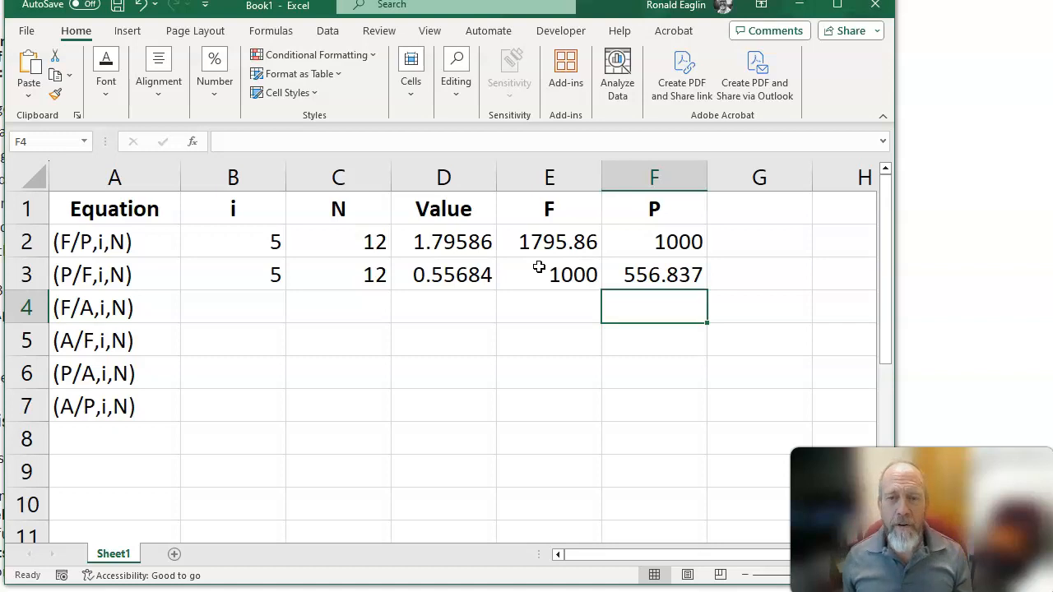
Step: Change the F amount in E3 to 1795.86
click(547, 278)
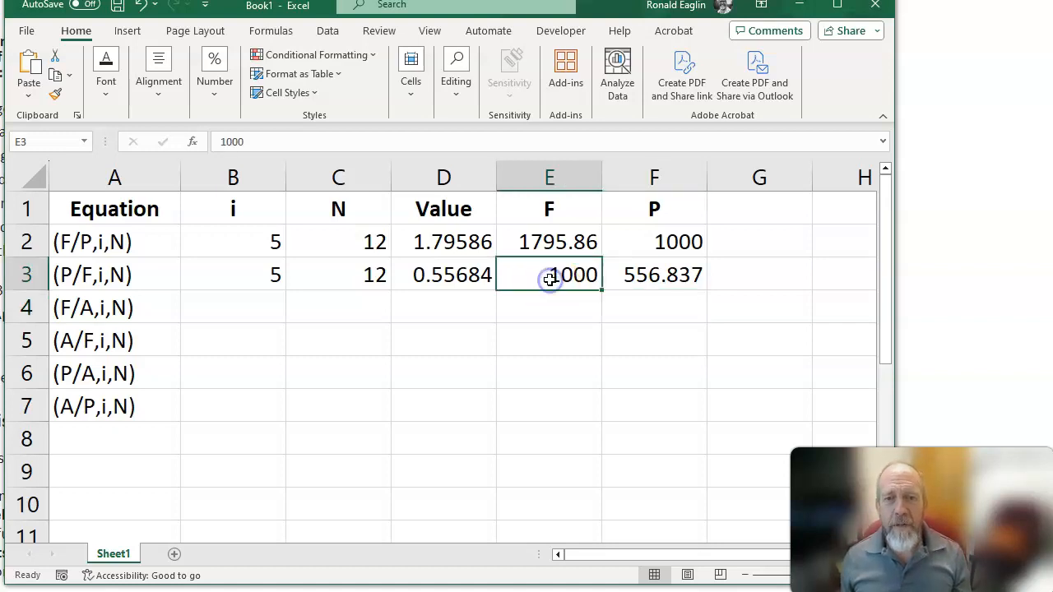
text(17)
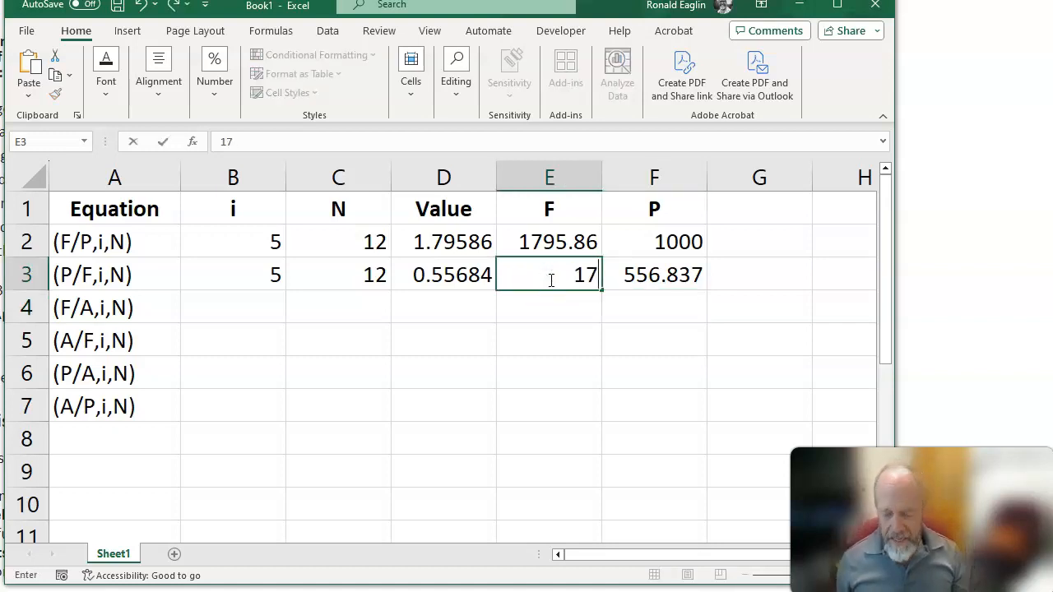
text(95.86)
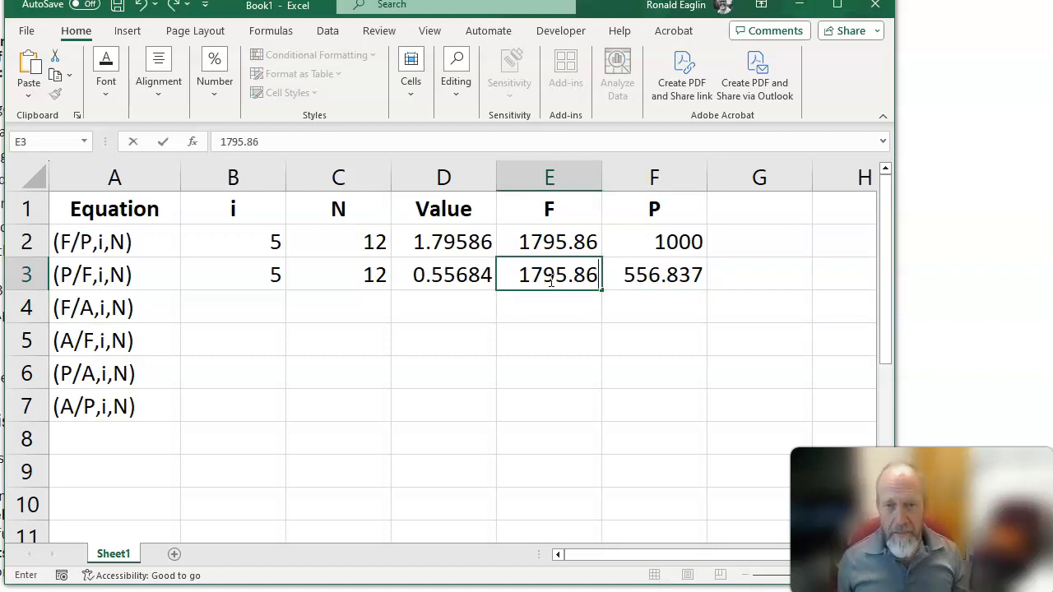
key(Return)
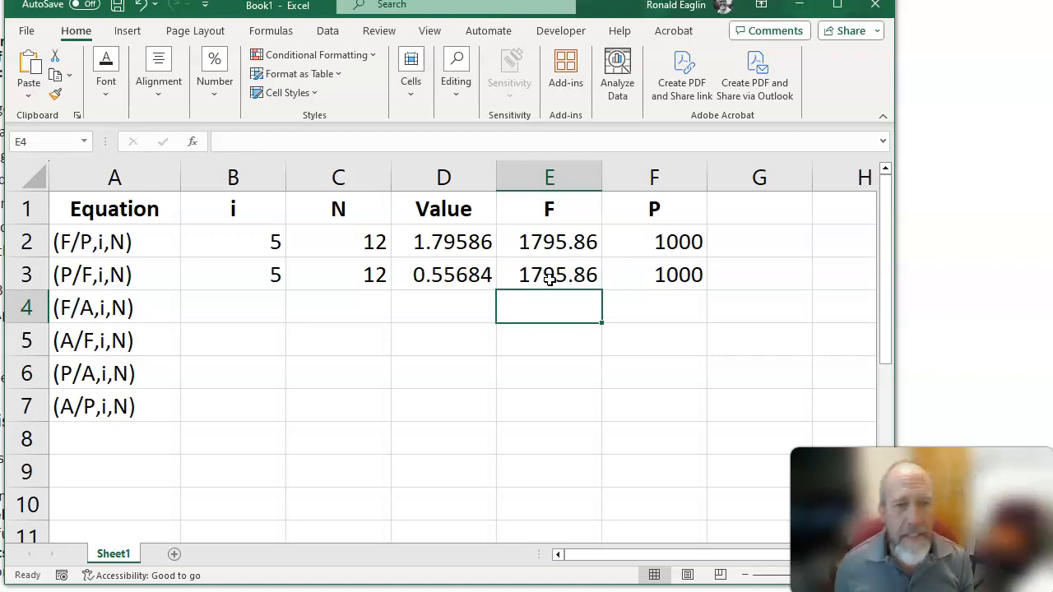
Step: Enter the F/A factor formula =(((1+B4)^C4-1)/B4) in D4
key(Left)
key(Left)
key(Left)
key(Right)
key(Right)
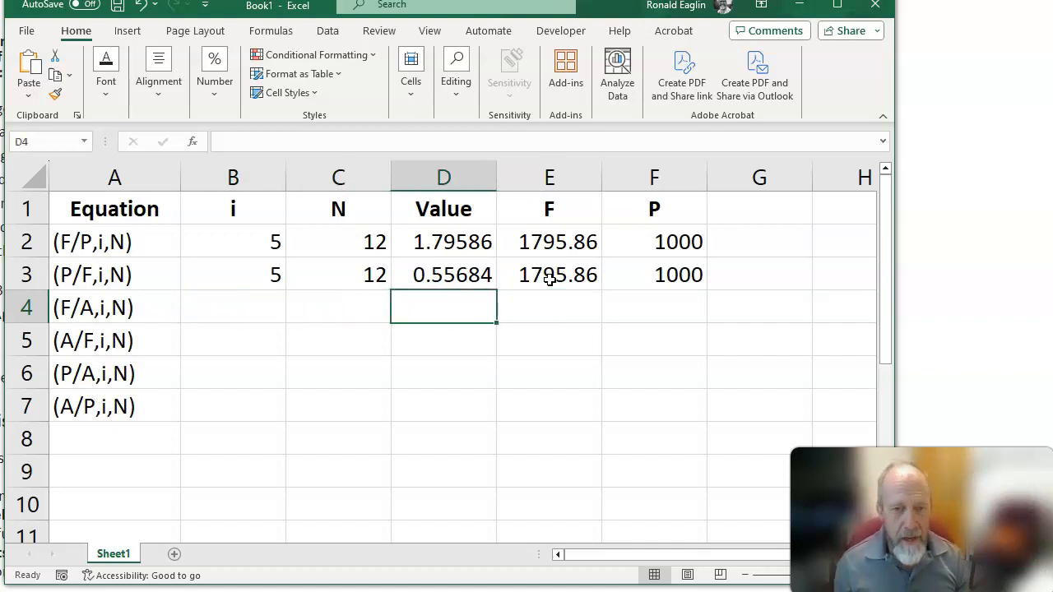
text(=)
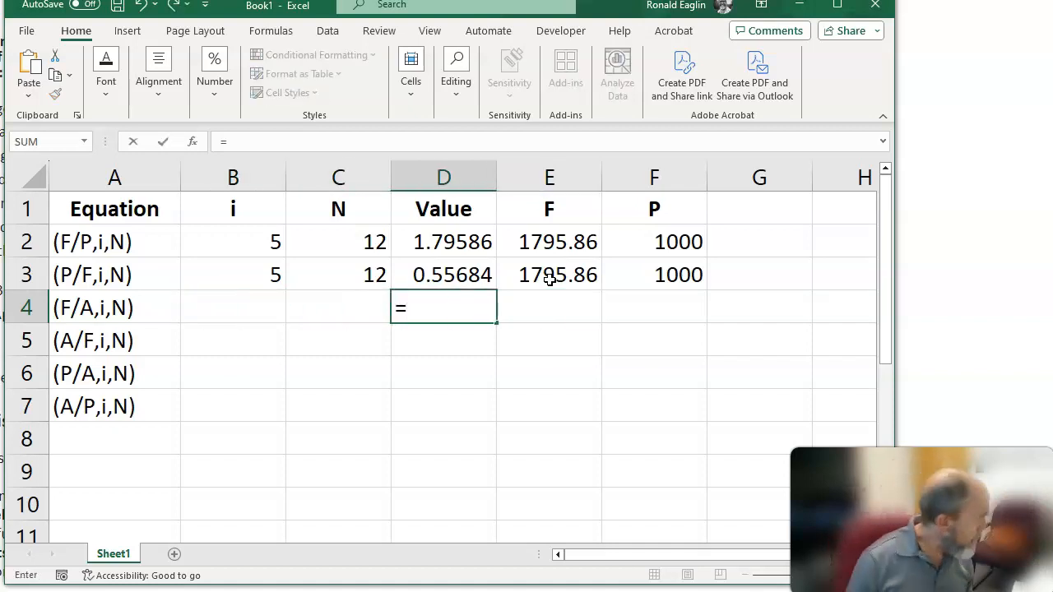
text(((()
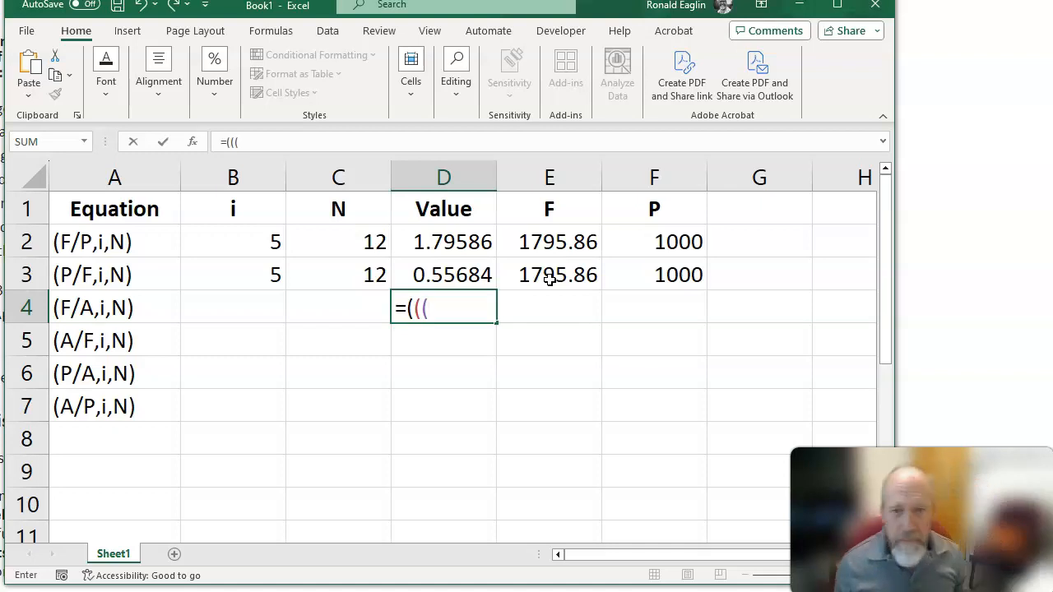
text(1+)
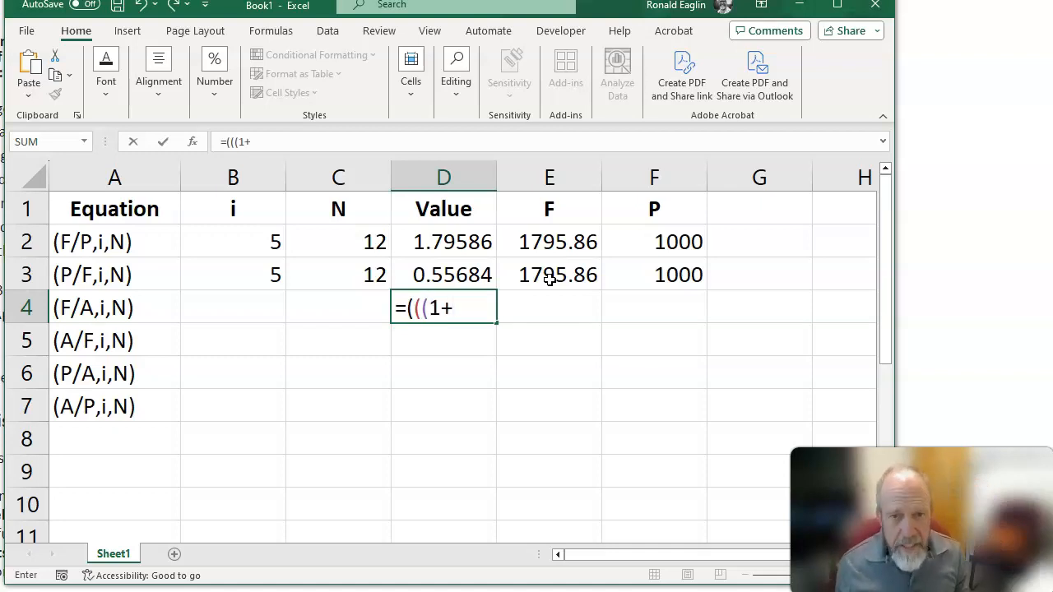
key(Left)
key(Left)
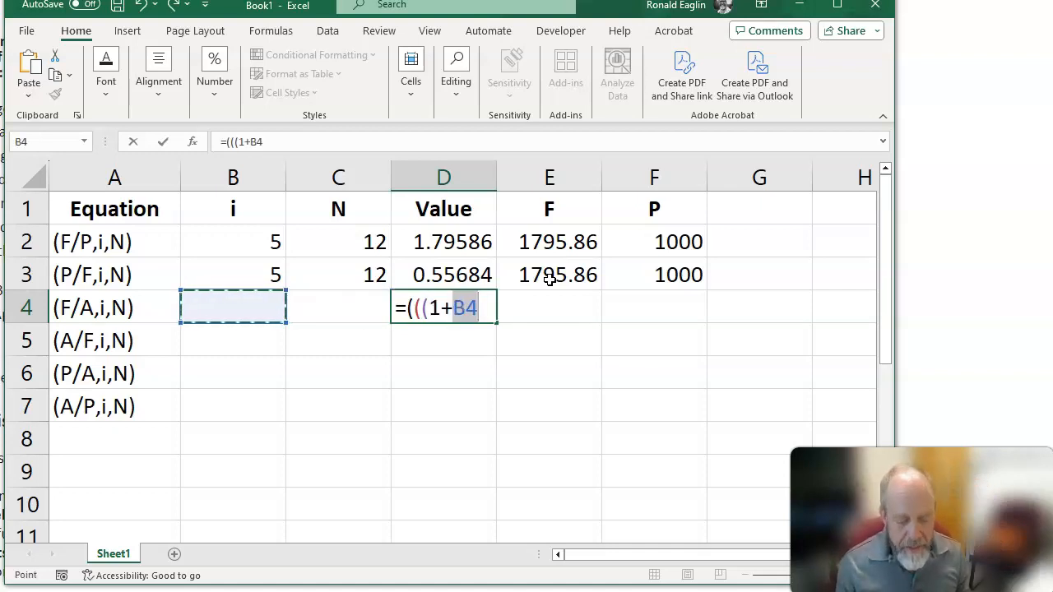
text()^)
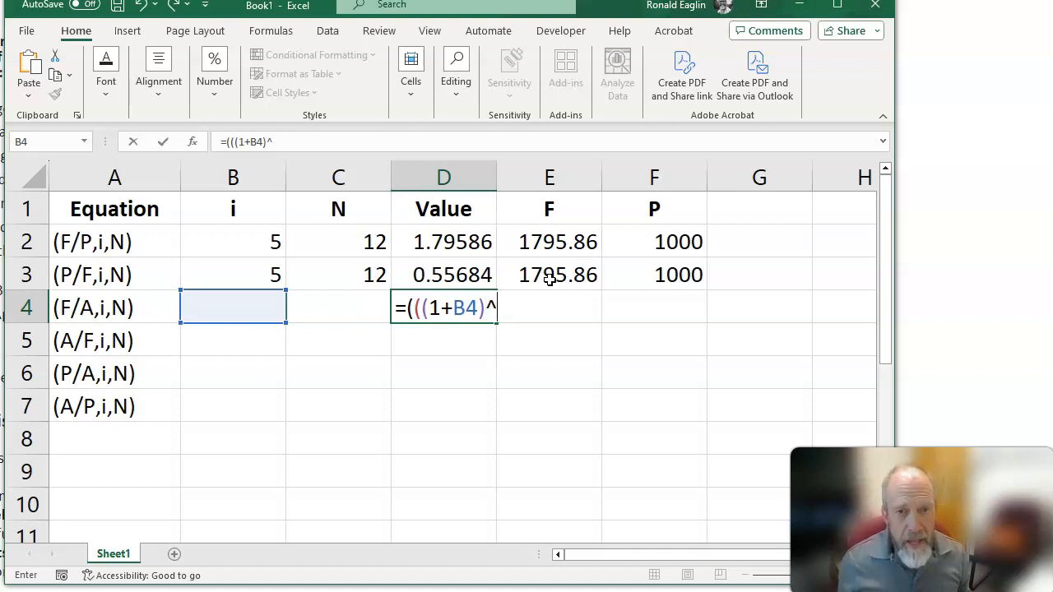
key(Left)
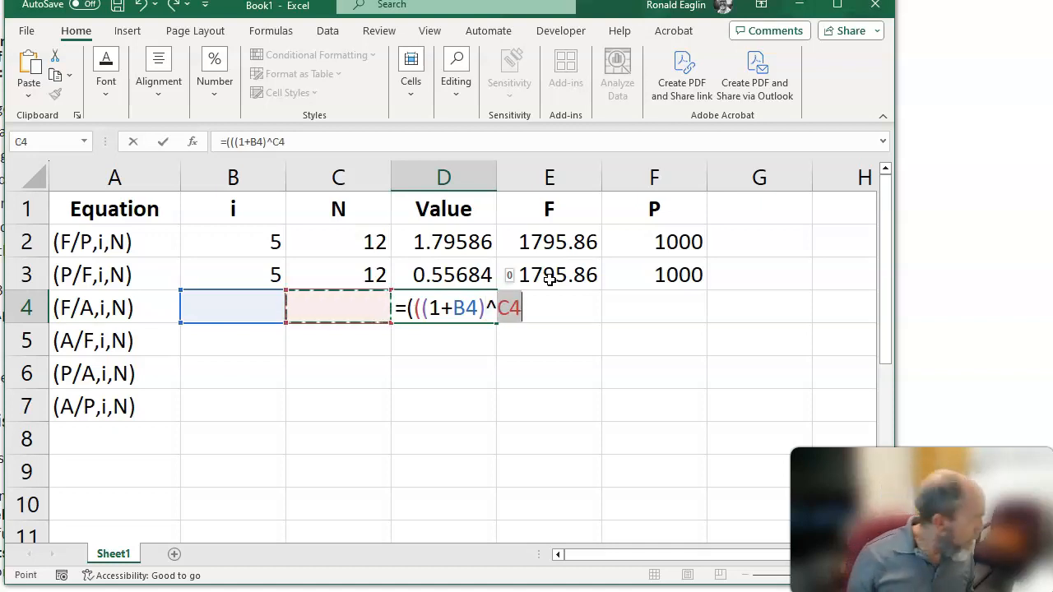
text(-)
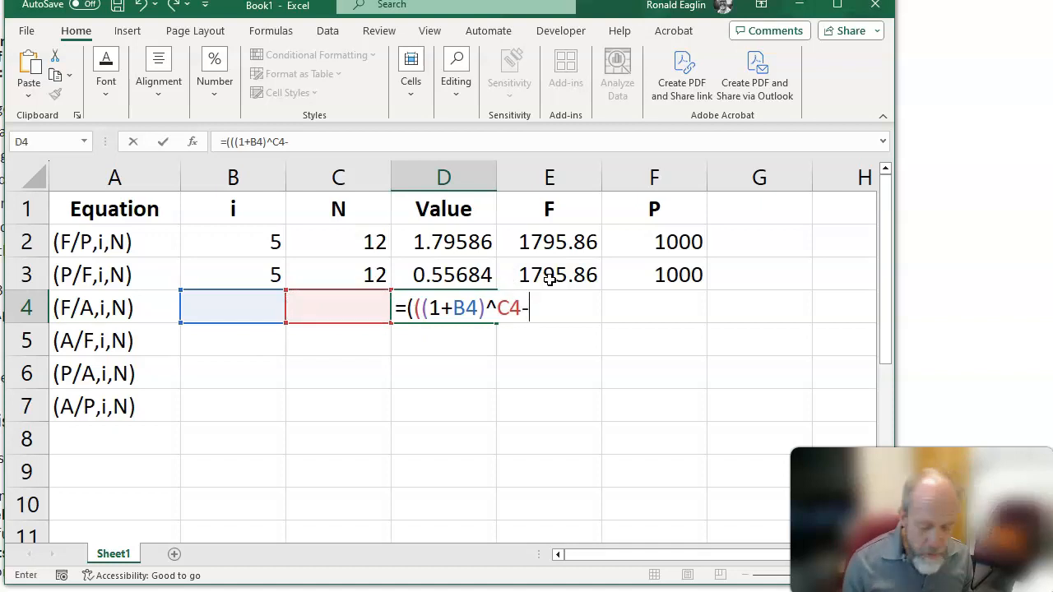
text(1)
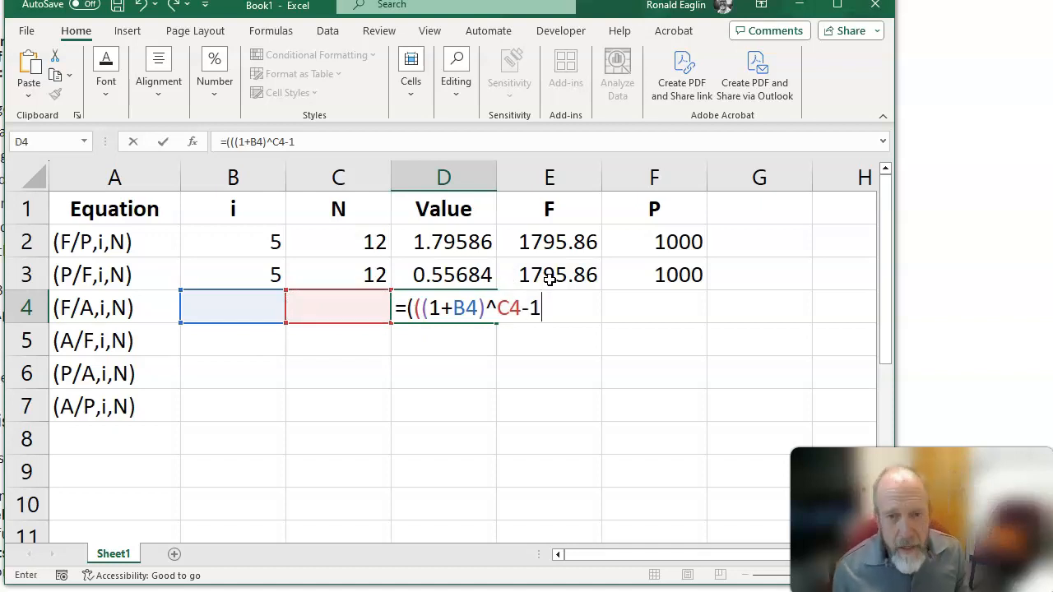
text())
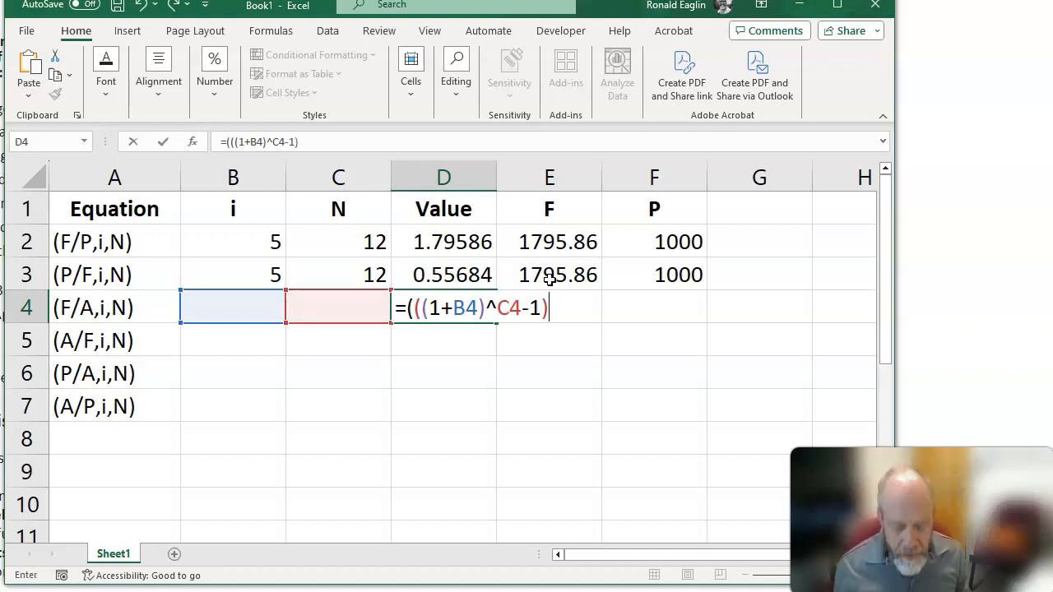
text(/)
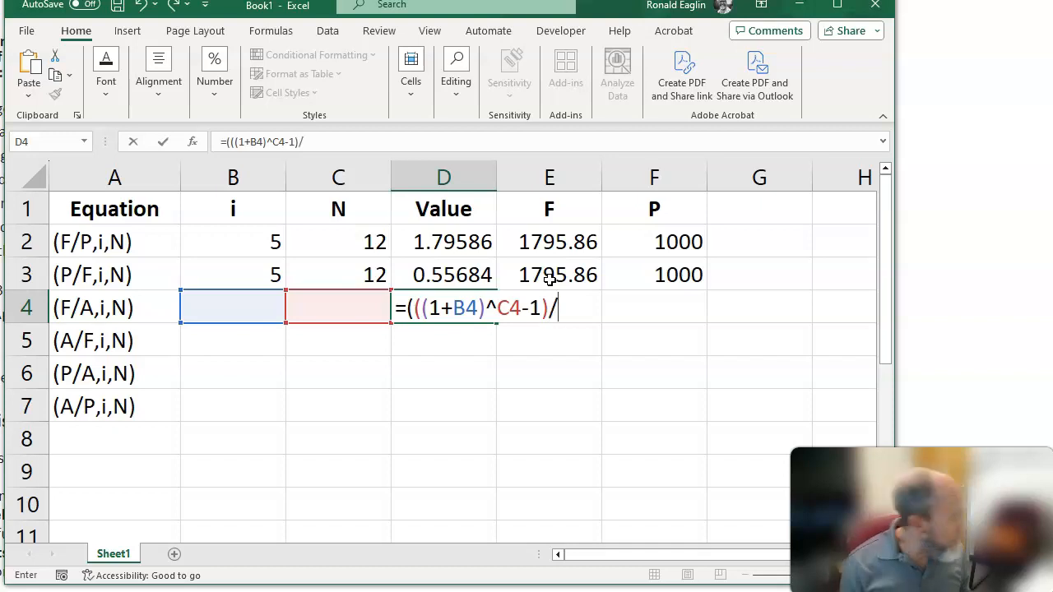
key(Left)
key(Left)
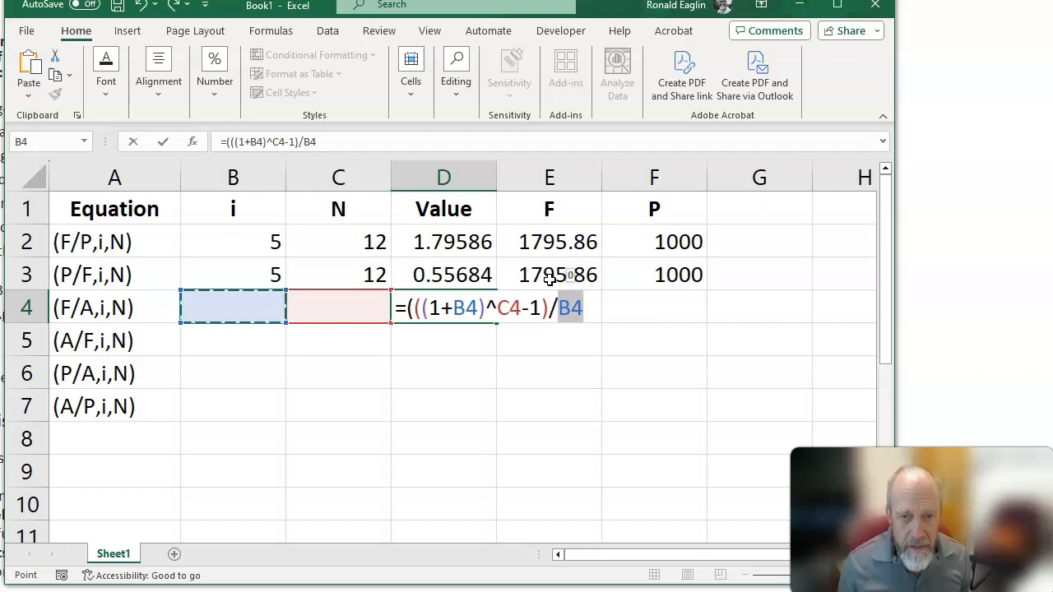
text())
key(Return)
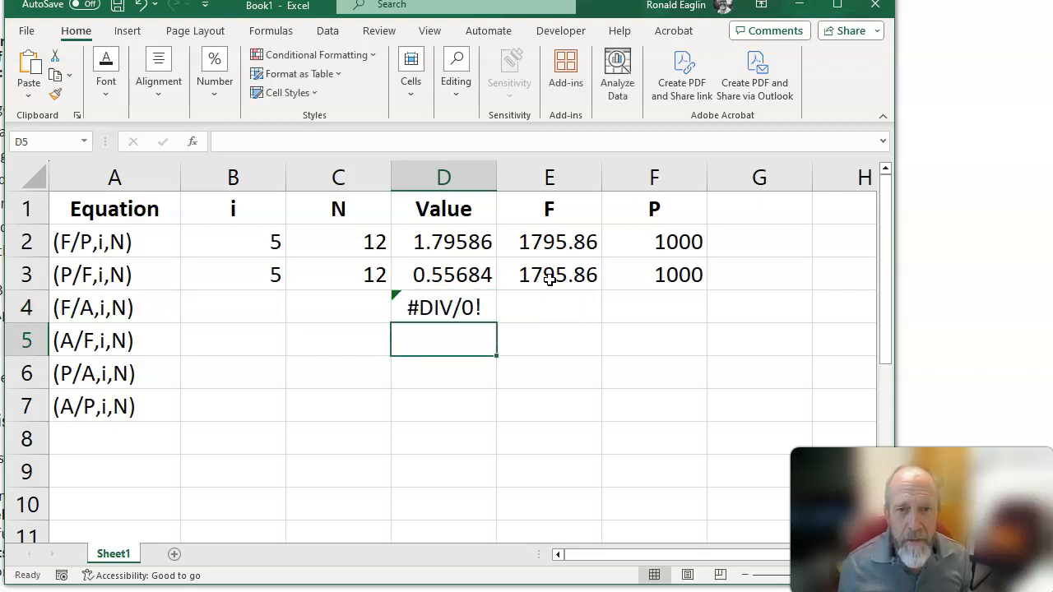
Step: Add /100 after both B4 references in the D4 formula, making it =(((1+B4/100)^C4-1)/B4/100)
key(Up)
key(F2)
key(Left)
key(Left)
key(Left)
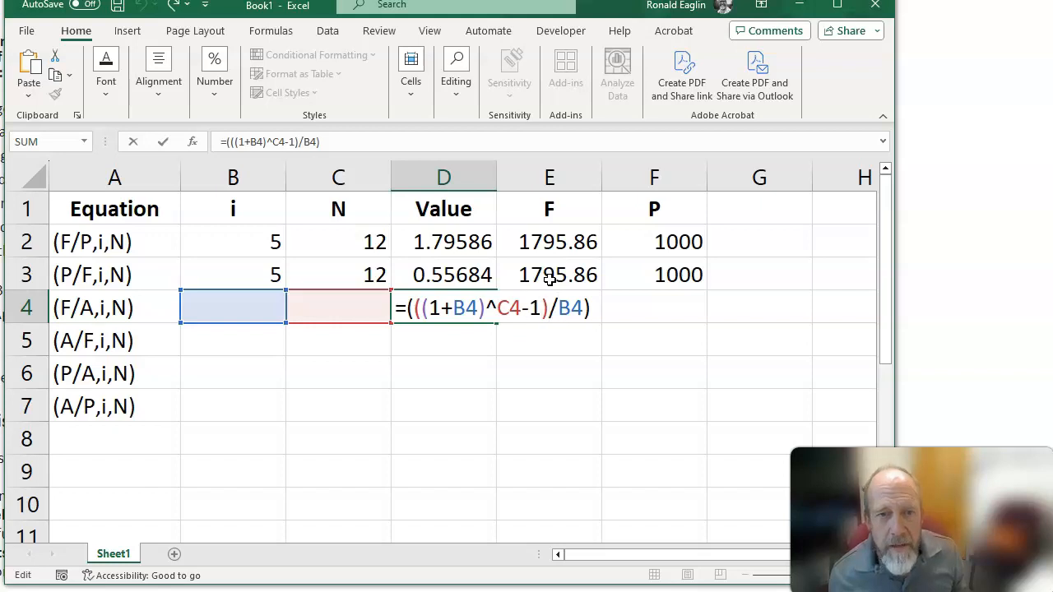
key(Left)
key(Left)
key(Left)
key(Left)
key(Left)
key(Left)
key(Left)
key(Left)
text(/100)
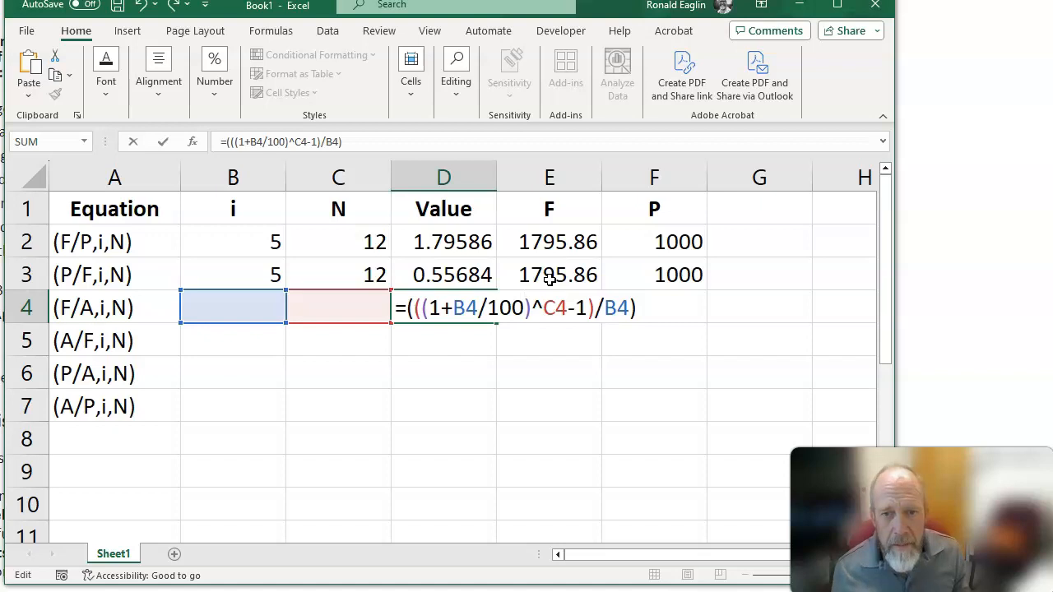
text(/100)
key(Return)
Step: Enter 5 as i in B4 and 12 as N in C4 for the F/A row
key(Up)
key(Left)
key(Left)
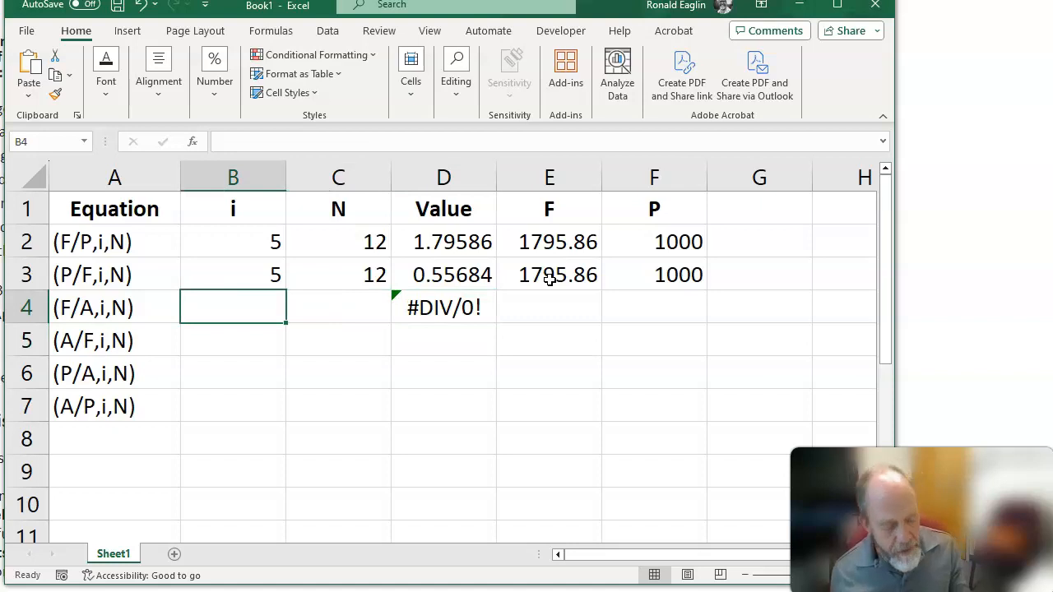
text(5)
key(Tab)
text(12)
key(Return)
key(Up)
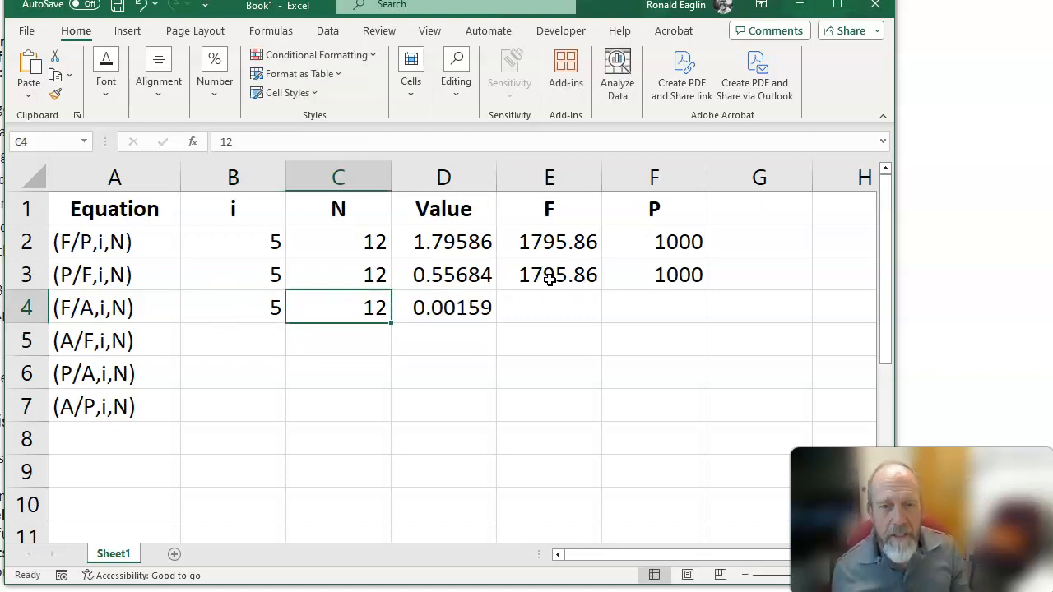
Step: Enter 1000 in both E4 and F4 as the amounts of the F/A row
key(Right)
key(Right)
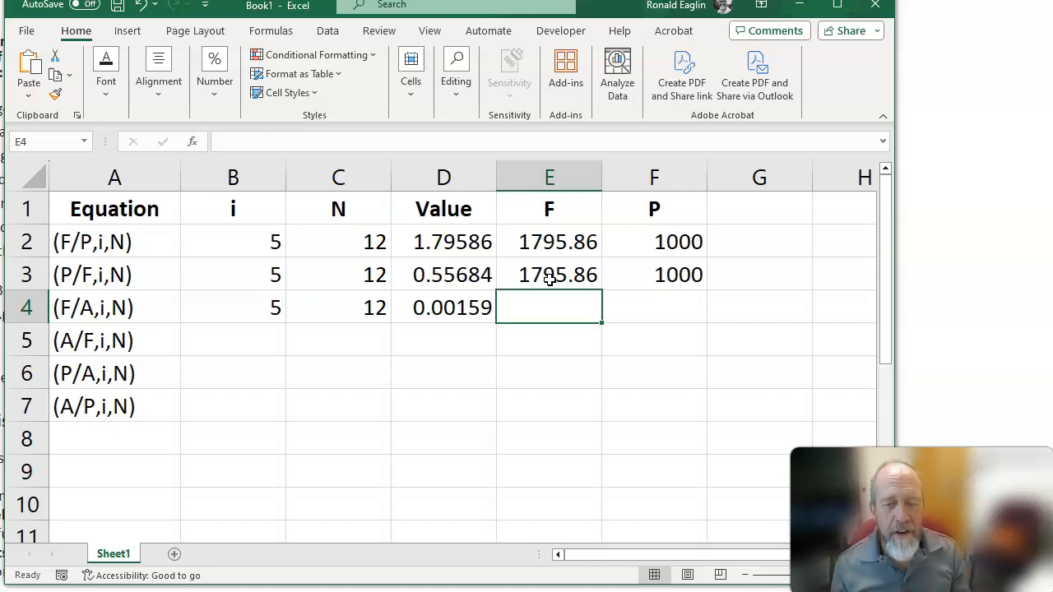
text(1000)
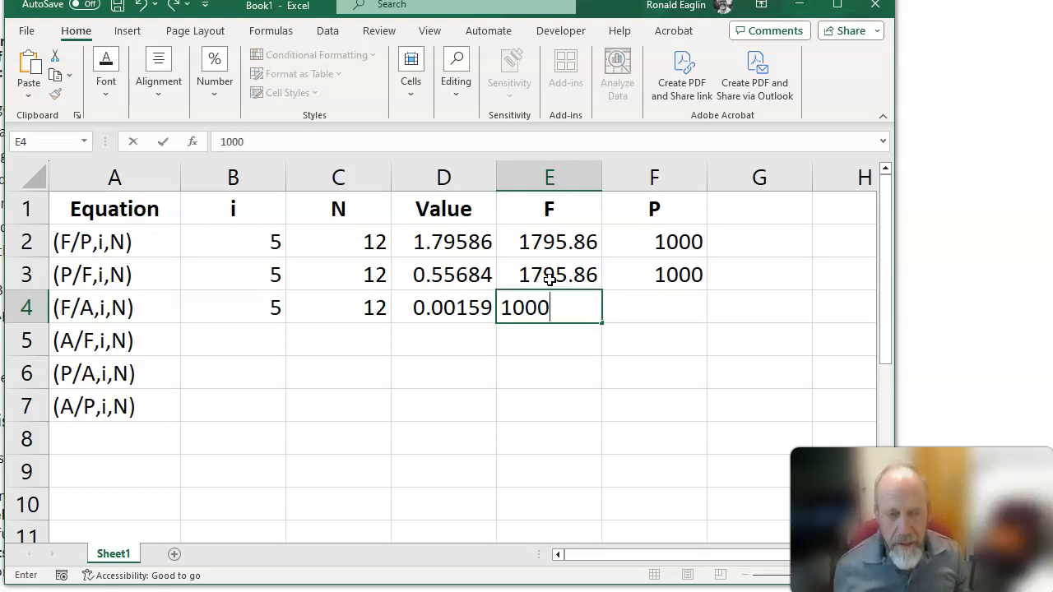
key(Return)
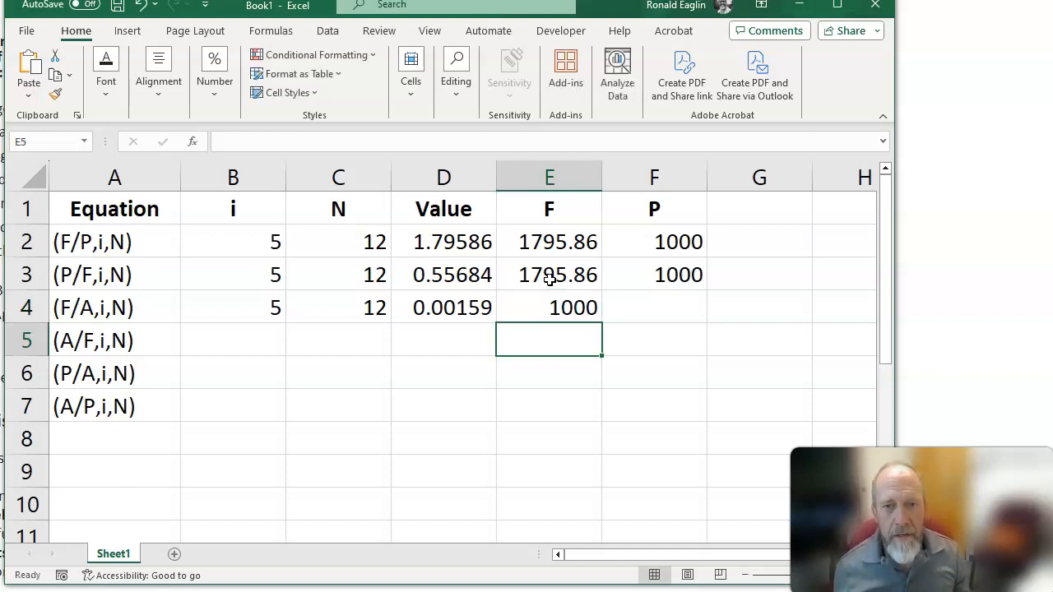
key(Up)
key(Right)
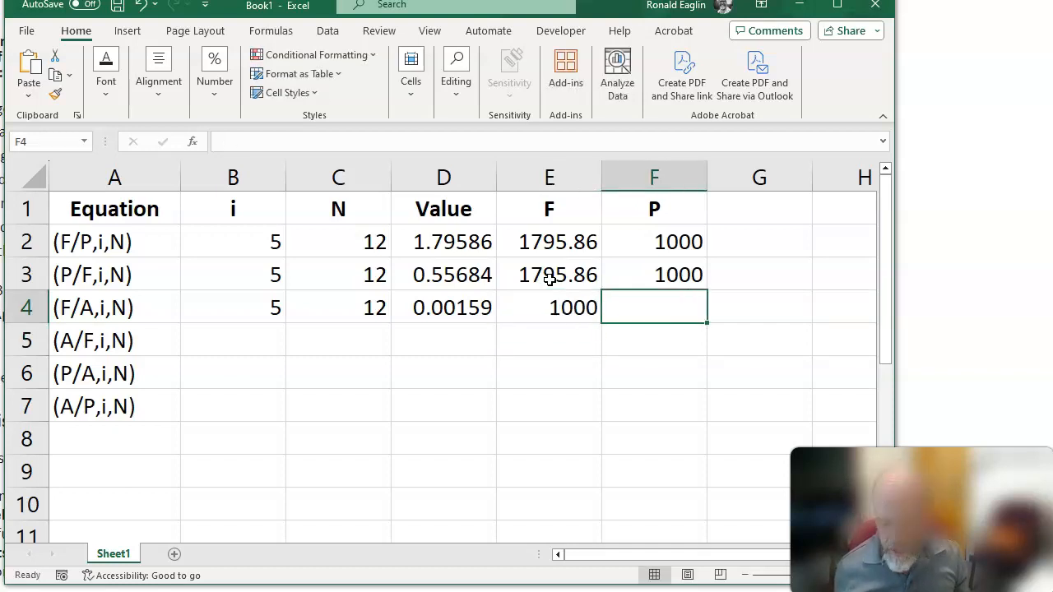
text(1000)
key(Return)
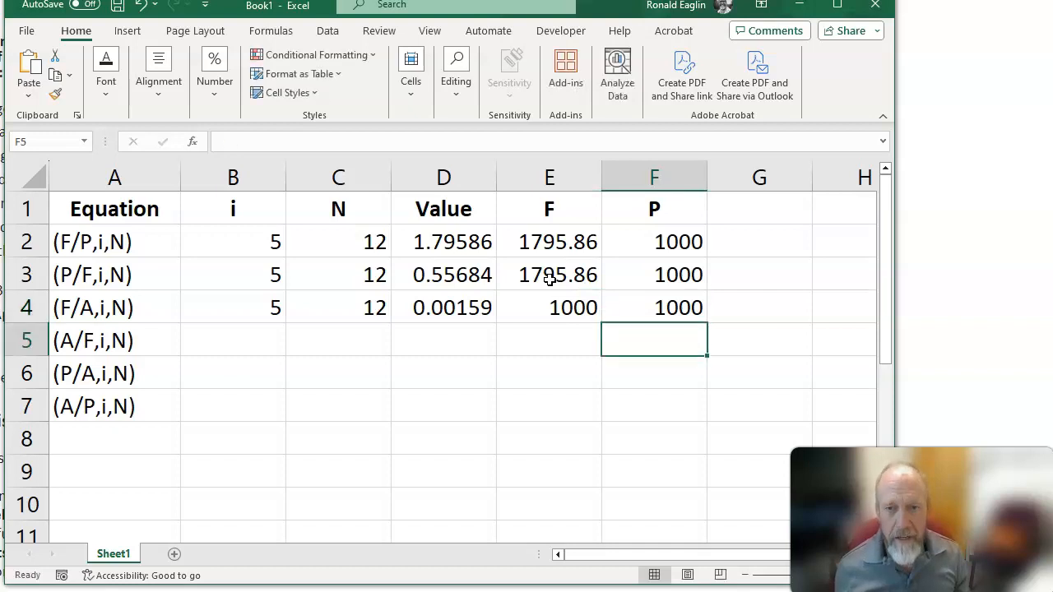
Step: Replace the amount in E4 with the formula =F4*D4
key(Up)
key(Left)
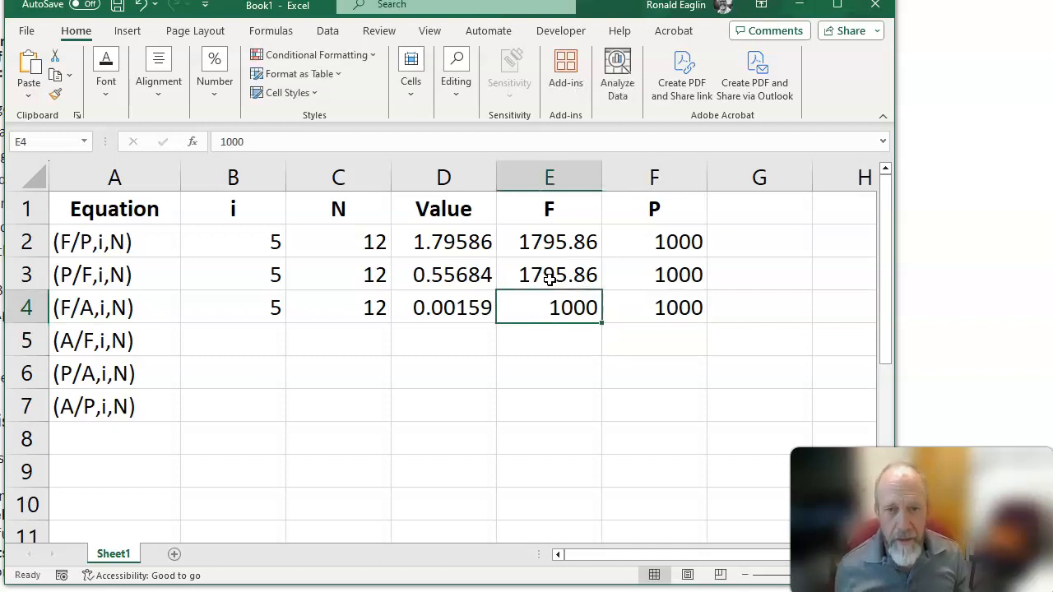
text(=)
key(Right)
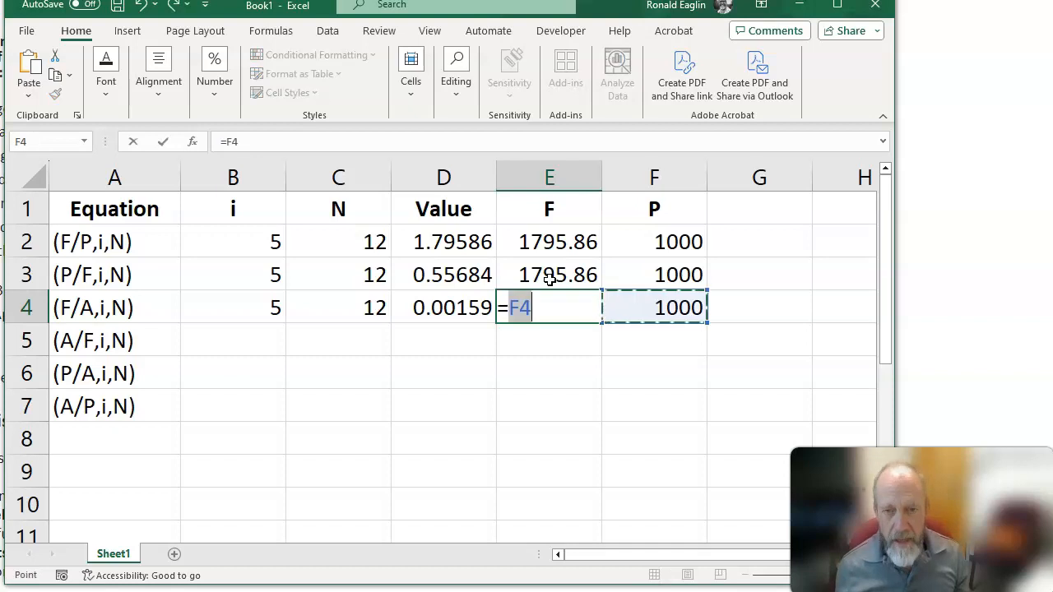
text(*)
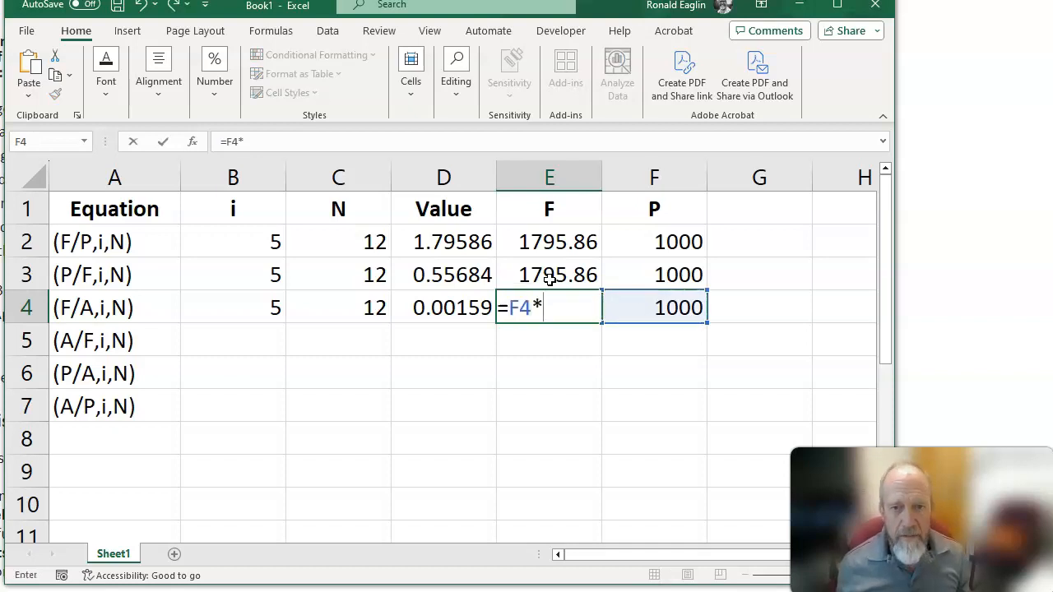
key(Left)
key(Return)
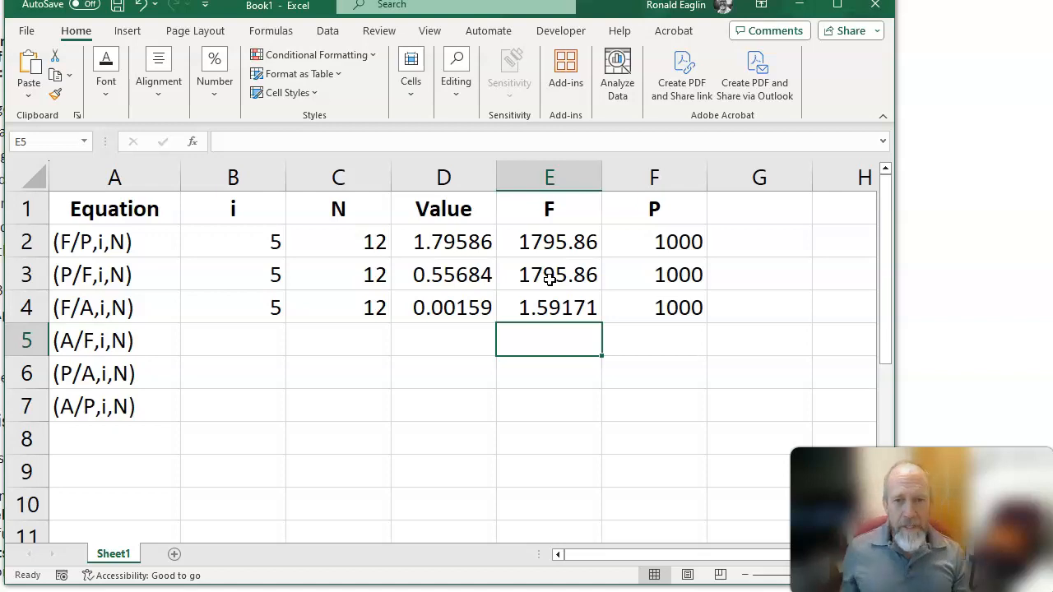
Step: Clear the contents of A3:F7, removing every factor row below the F/P row
click(429, 308)
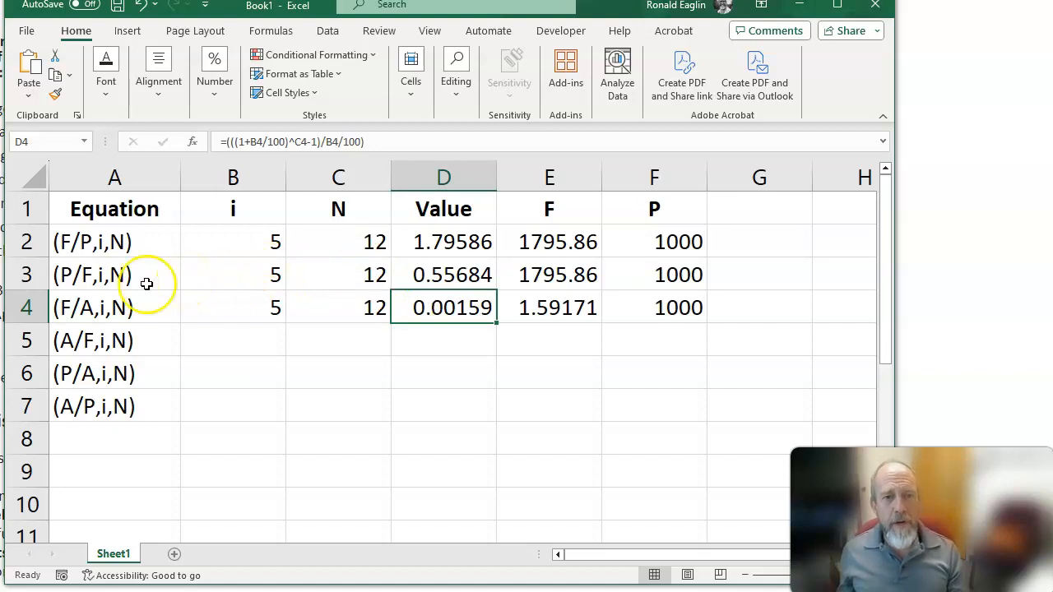
drag(88, 278, 659, 404)
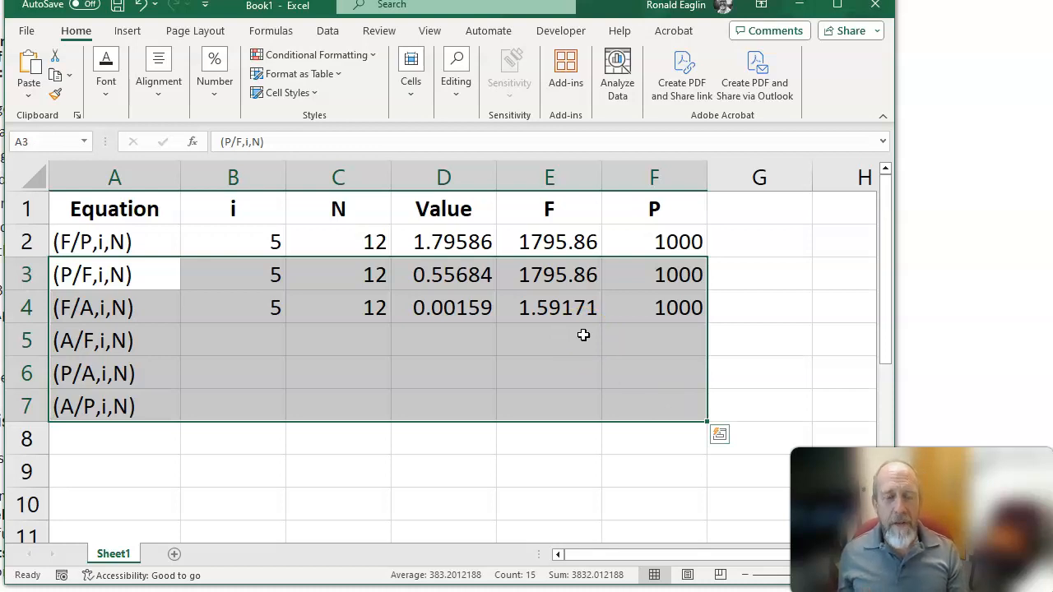
key(Delete)
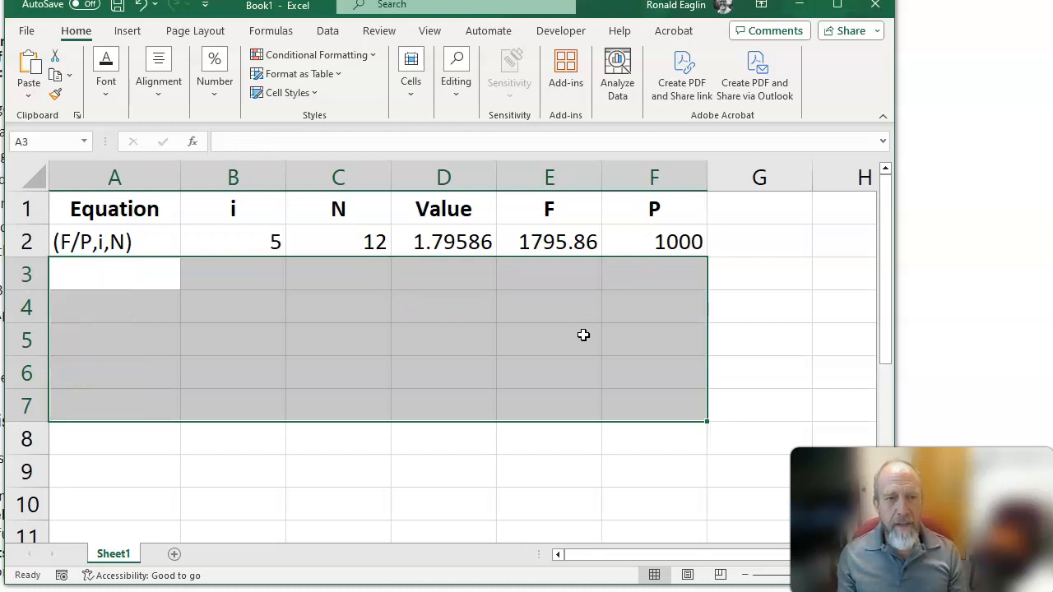
Step: Try to fill the A2 label across row 2 to F2, and undo that fill
click(130, 252)
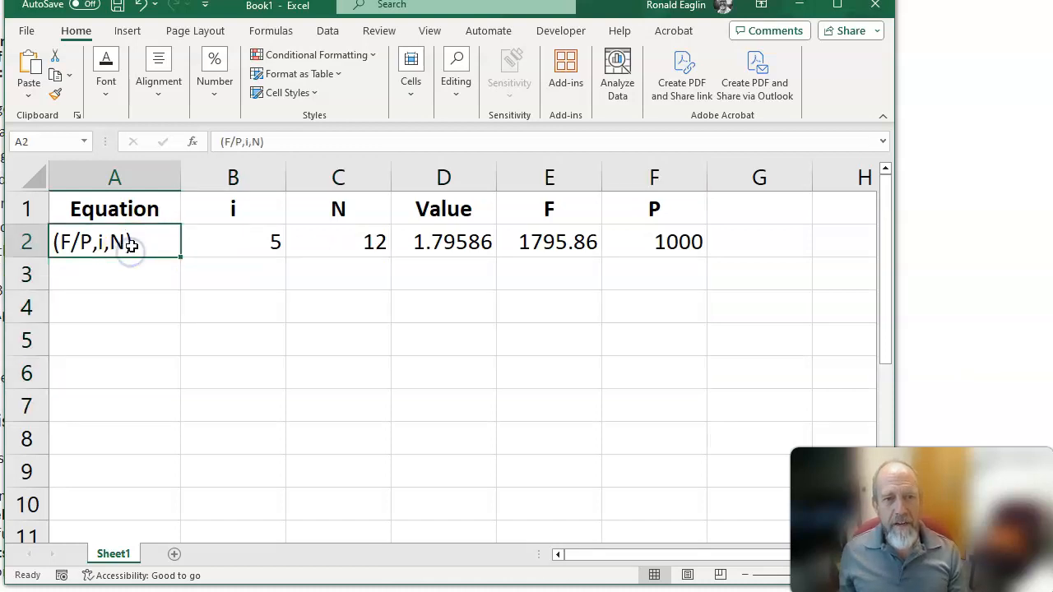
drag(182, 256, 698, 260)
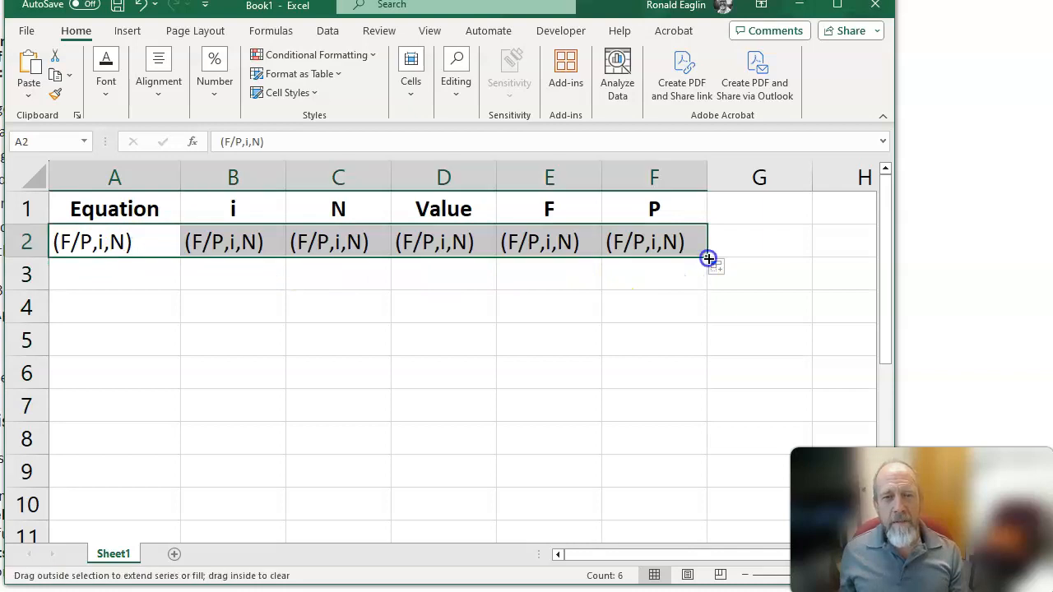
key(ctrl+z)
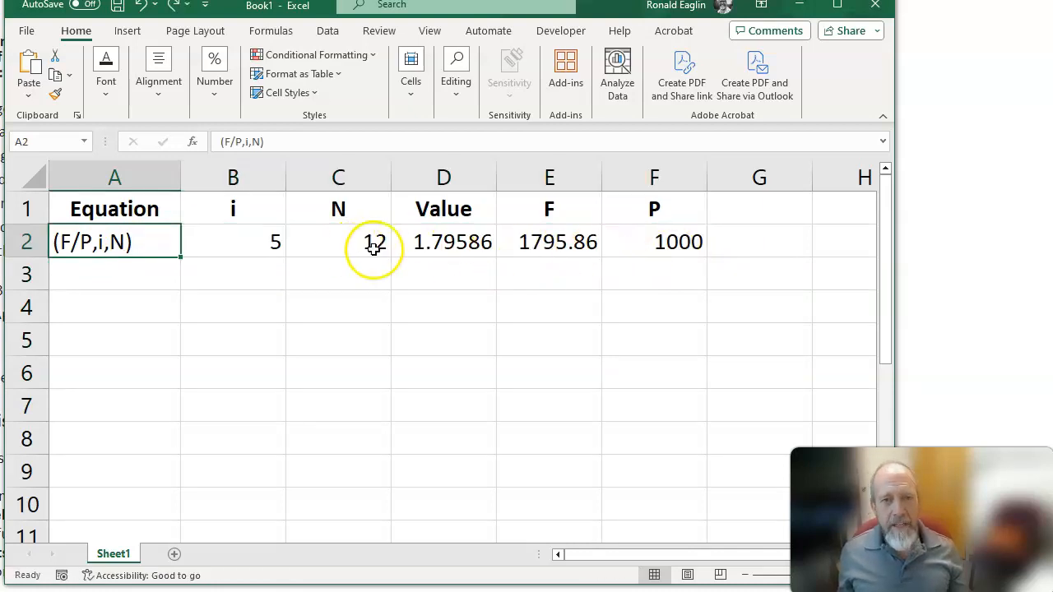
Step: Select the F/P row A2:F2 and fill it down through row 8
key(shift+Right)
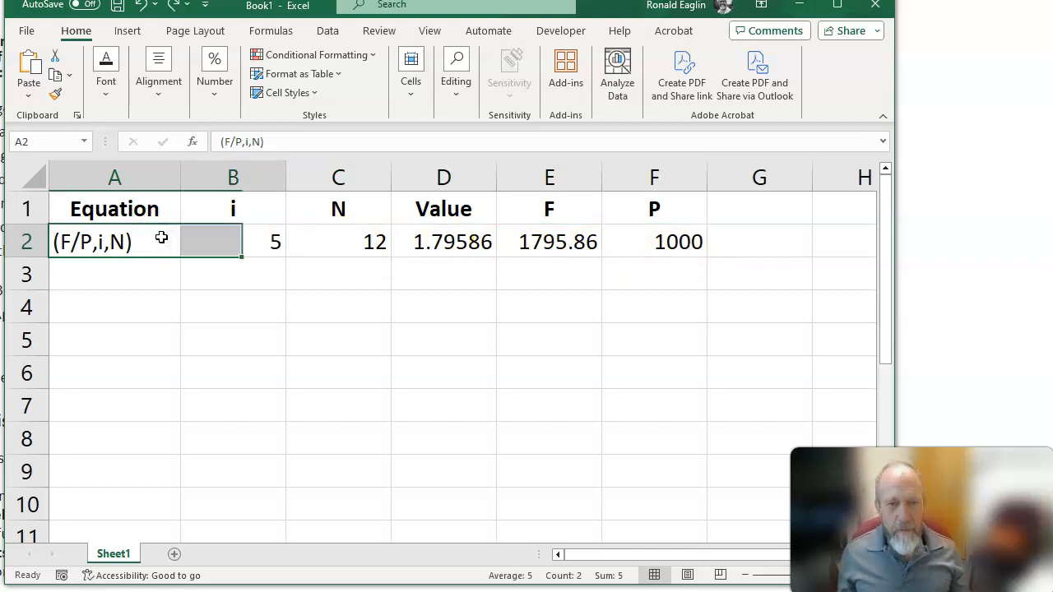
key(shift+Right)
key(shift+Right)
key(shift+Right)
key(shift+Right)
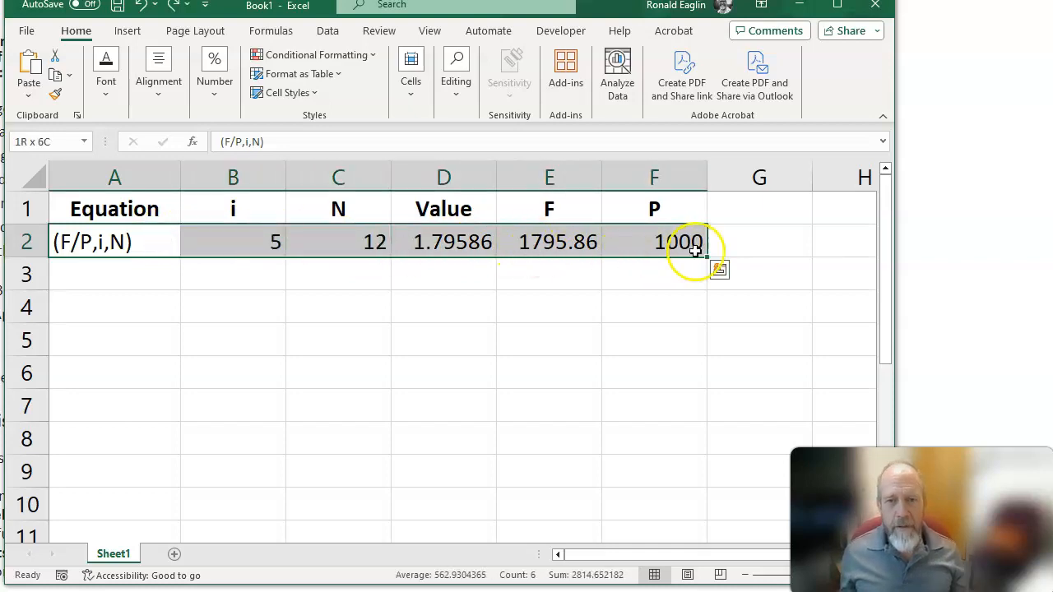
drag(696, 251, 704, 449)
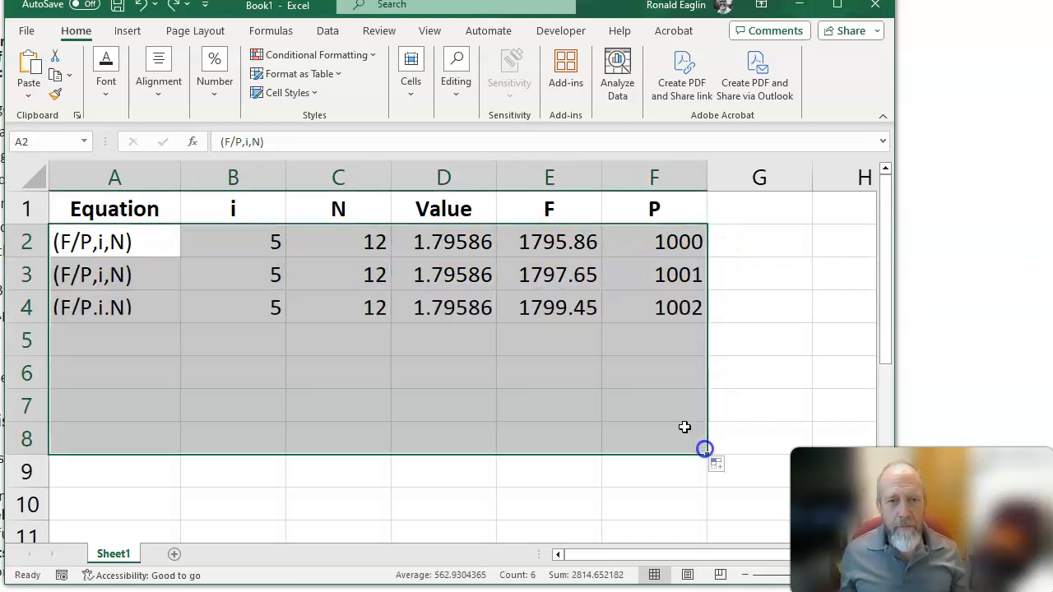
Step: Enter the N values 1 through 7 in consecutive cells C2 to C8
click(257, 277)
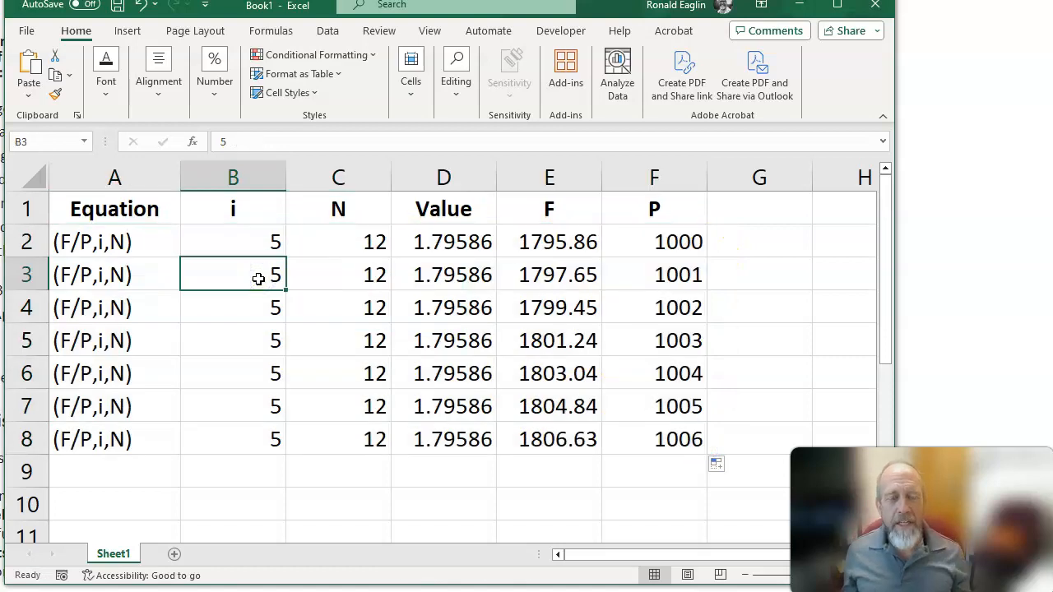
key(Right)
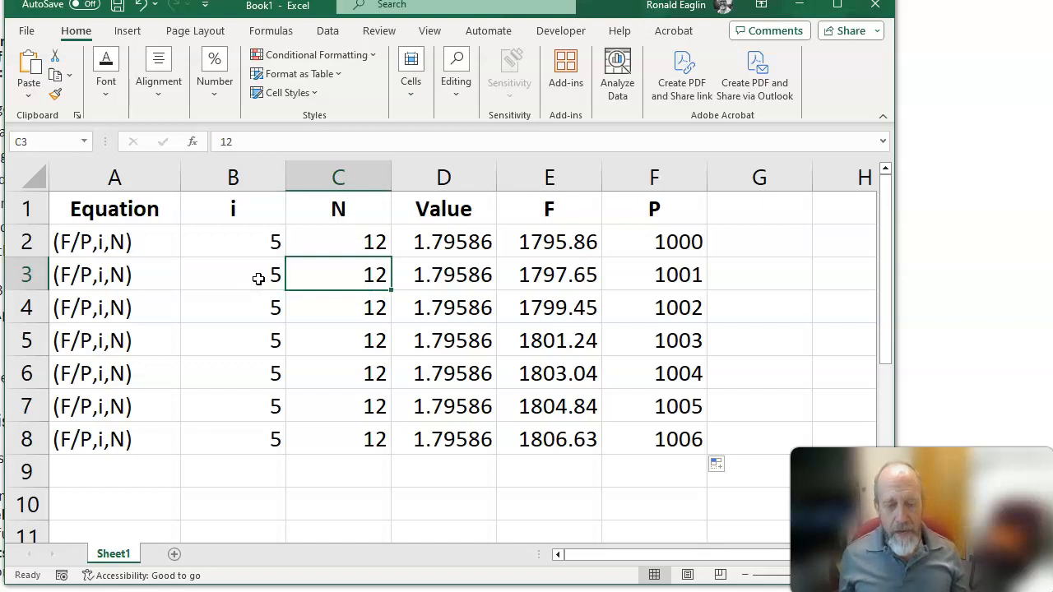
key(Up)
text(1)
key(Return)
text(2)
key(Return)
text(3)
key(Return)
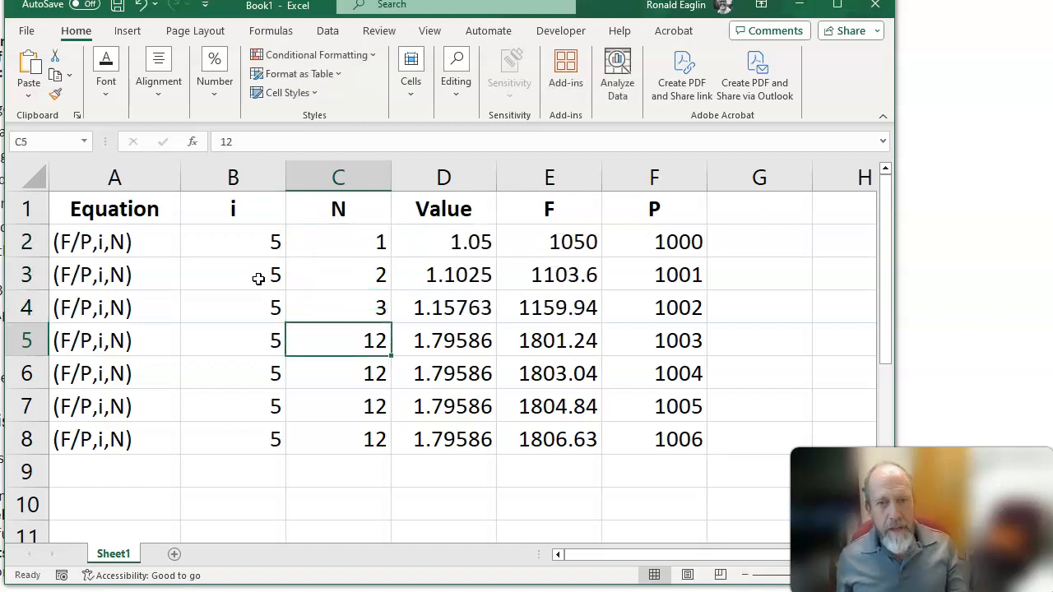
text(4)
key(Return)
text(5)
key(Return)
text(6)
key(Return)
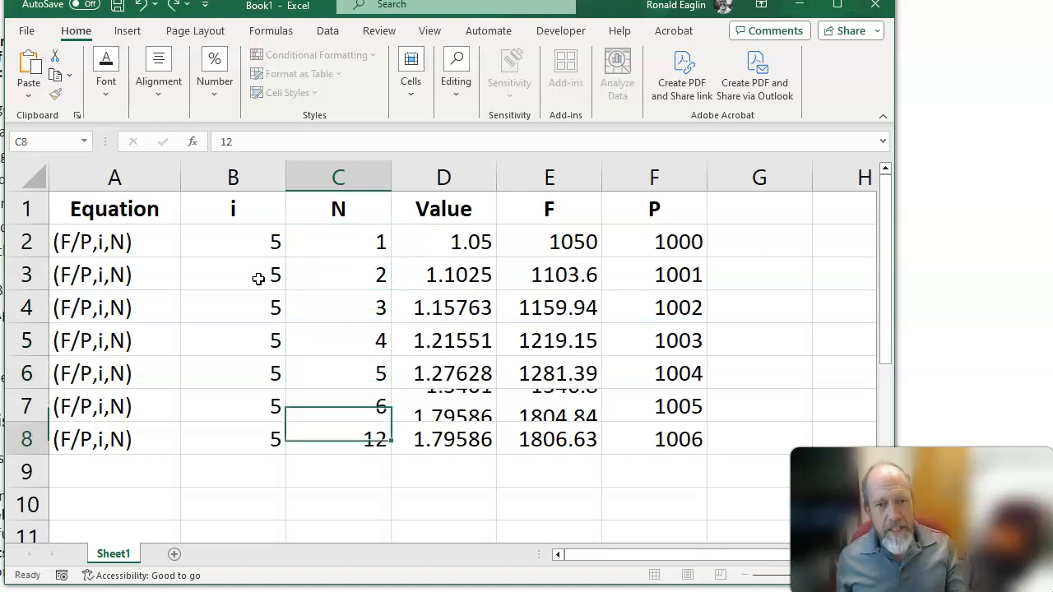
text(7)
key(Return)
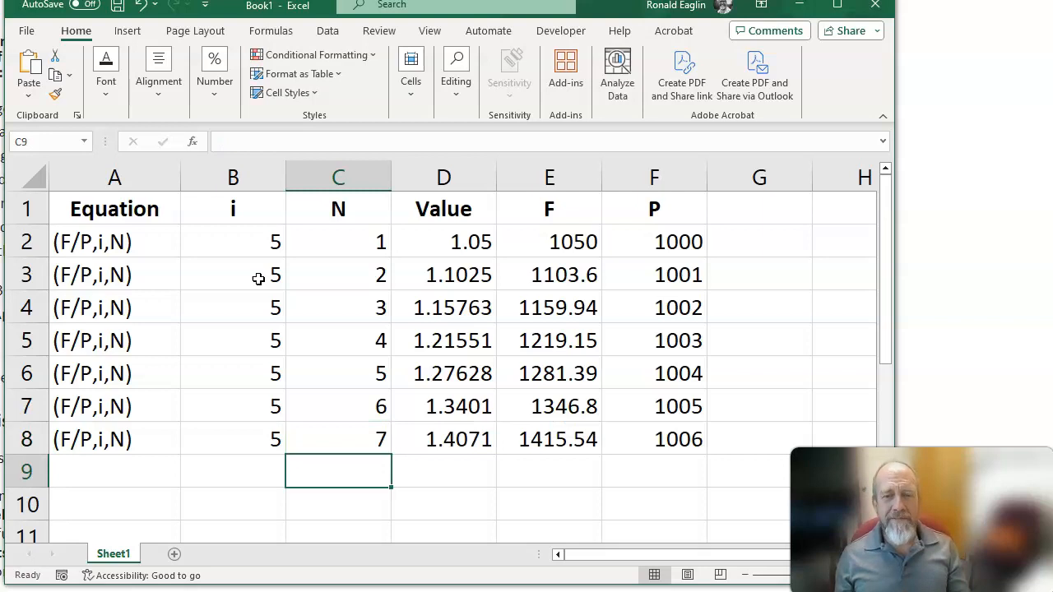
Step: Fill the P amount of 1000 from F2 down to F8 so every row uses the same value
key(Up)
key(Up)
key(Up)
key(Up)
key(Up)
key(Up)
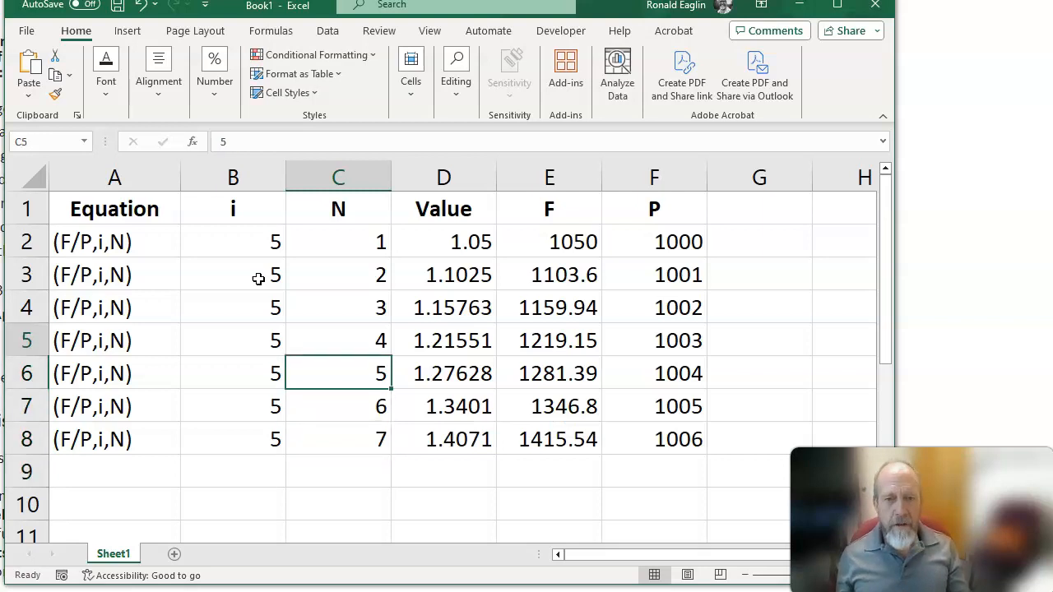
key(Up)
key(Right)
key(Right)
key(Right)
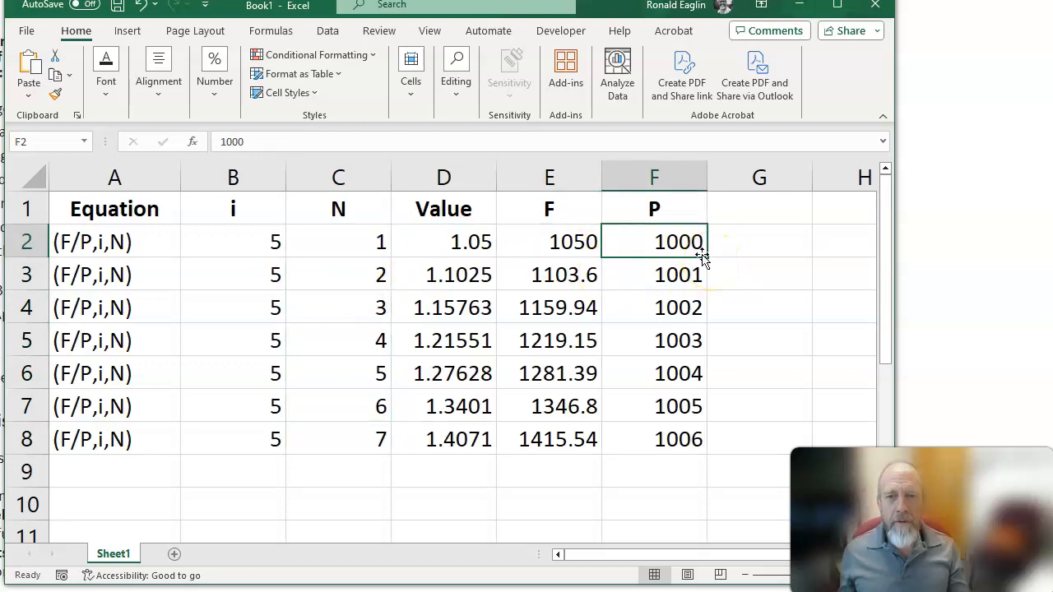
drag(704, 258, 701, 444)
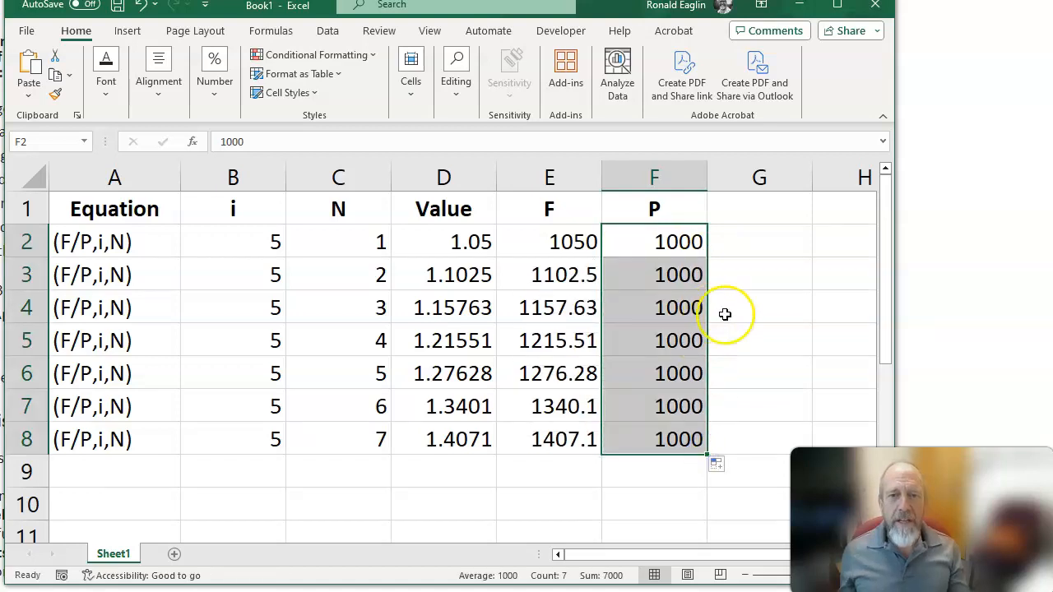
click(783, 343)
Step: Format the F amounts in E2:E8 as Currency
drag(570, 244, 576, 437)
right_click(568, 374)
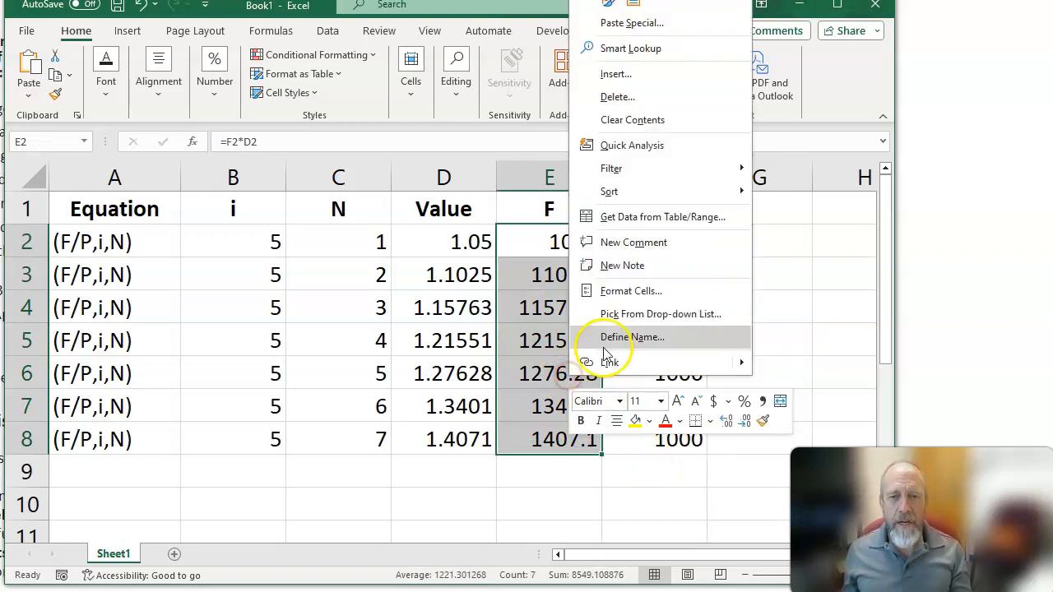
click(609, 287)
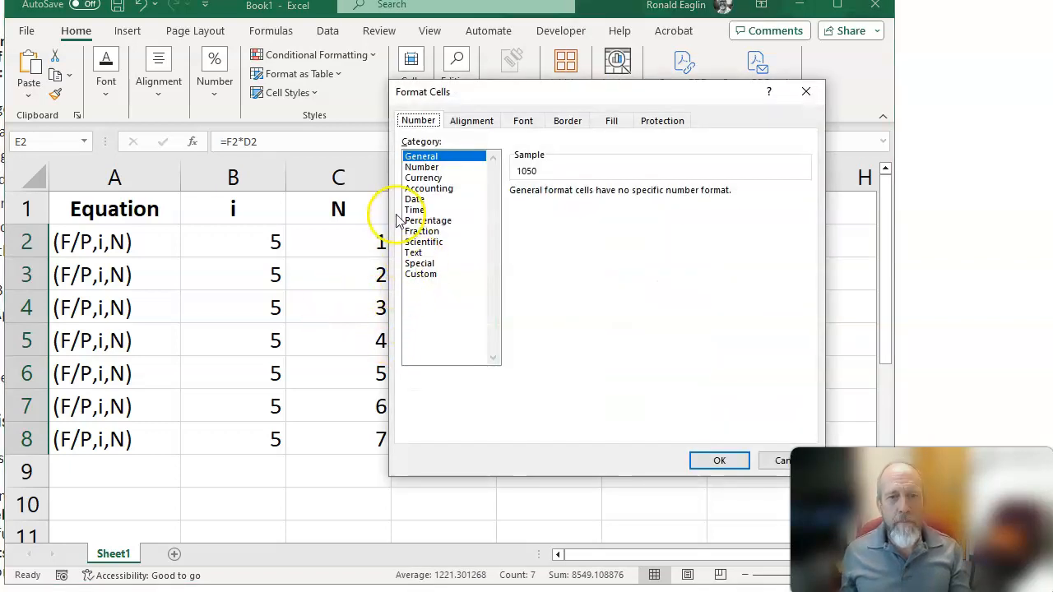
click(423, 178)
click(719, 460)
click(448, 478)
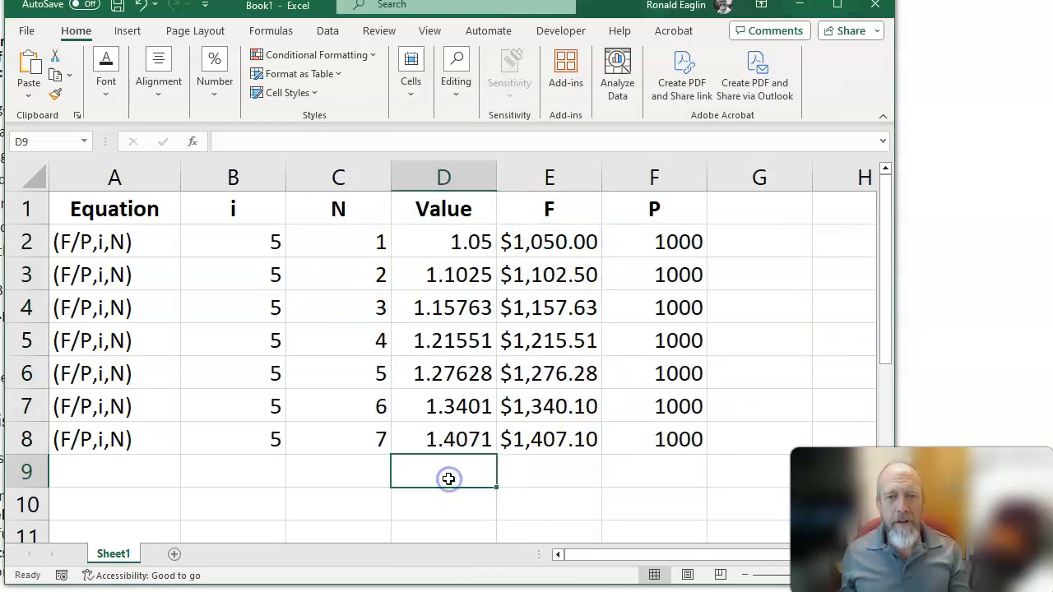